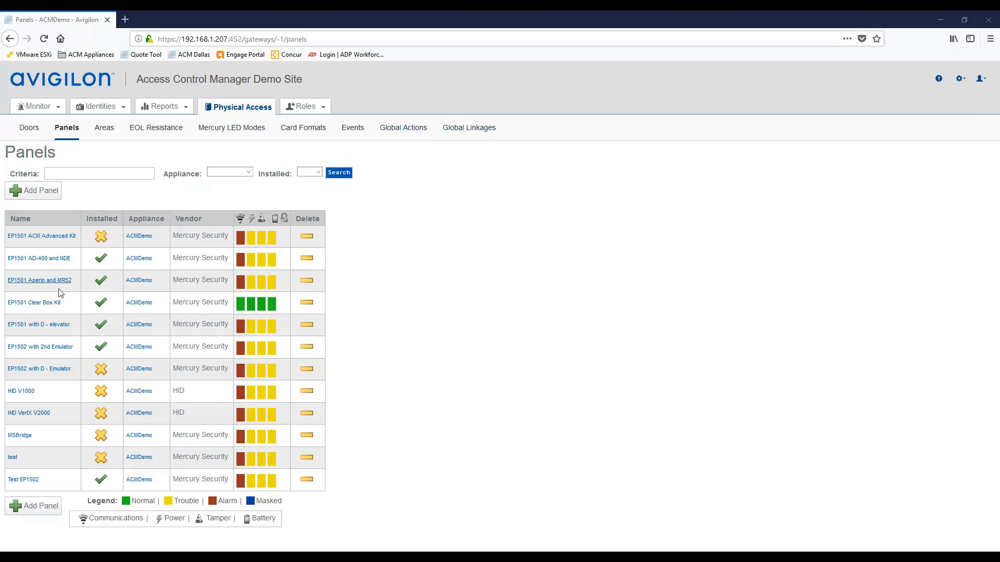
Open the EP1501 Clear Box Kit panel, check its list of available firmware files, and return to the panel status
left_click(28, 305)
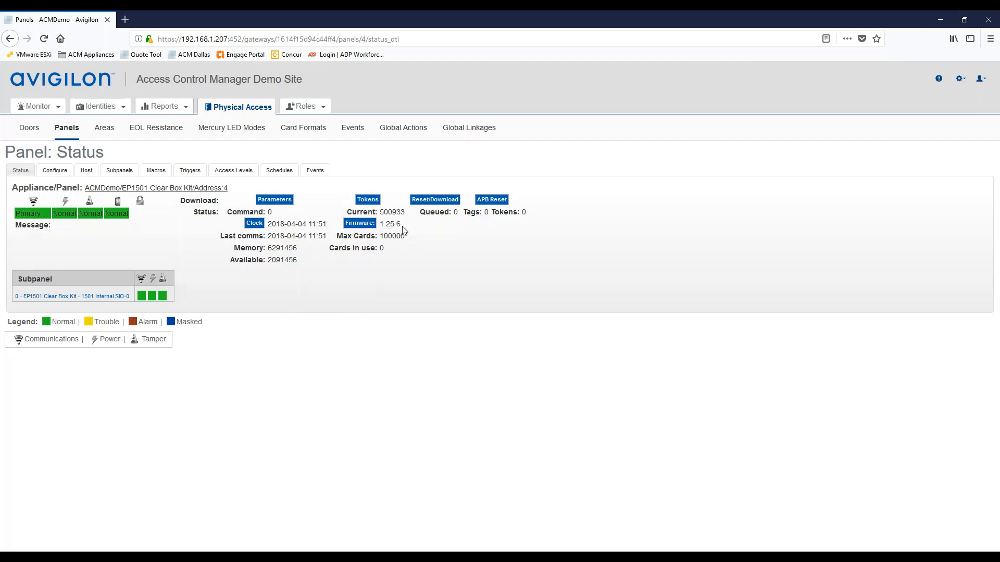
left_click(360, 226)
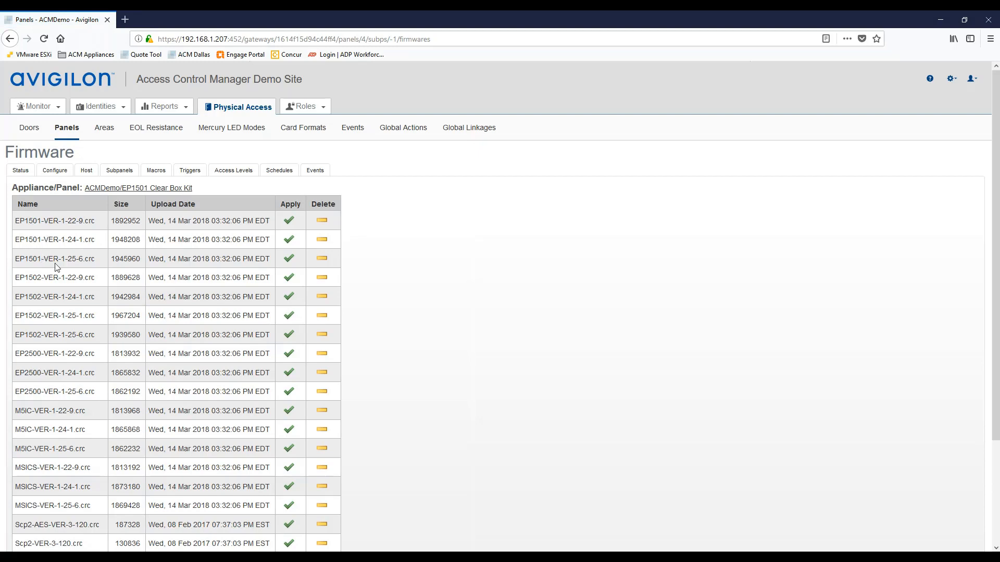
left_click_drag(83, 259, 62, 258)
left_click(20, 172)
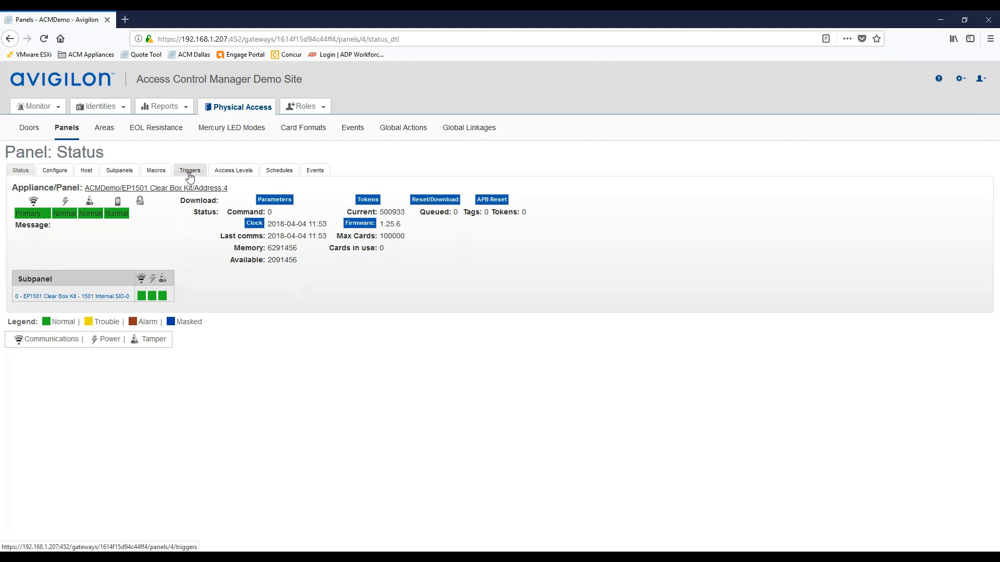
Add a macro to the EP1501 Clear Box Kit panel and name it Disable Door
left_click(157, 172)
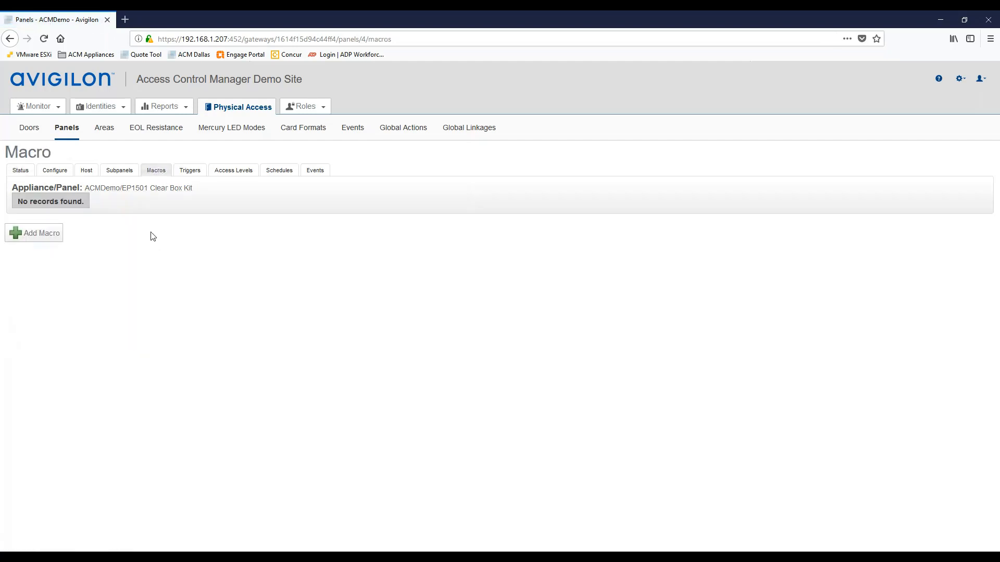
left_click(35, 238)
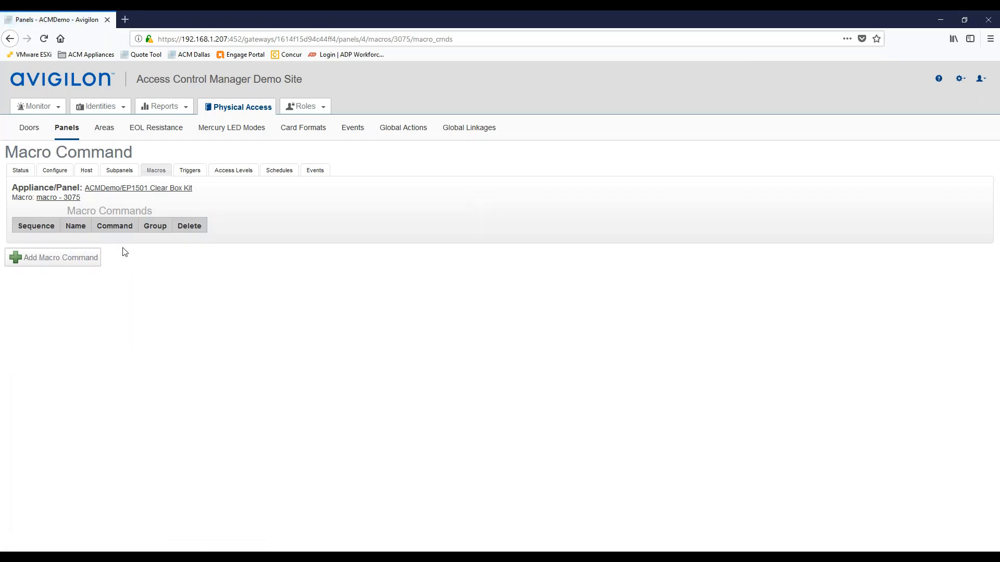
left_click(54, 198)
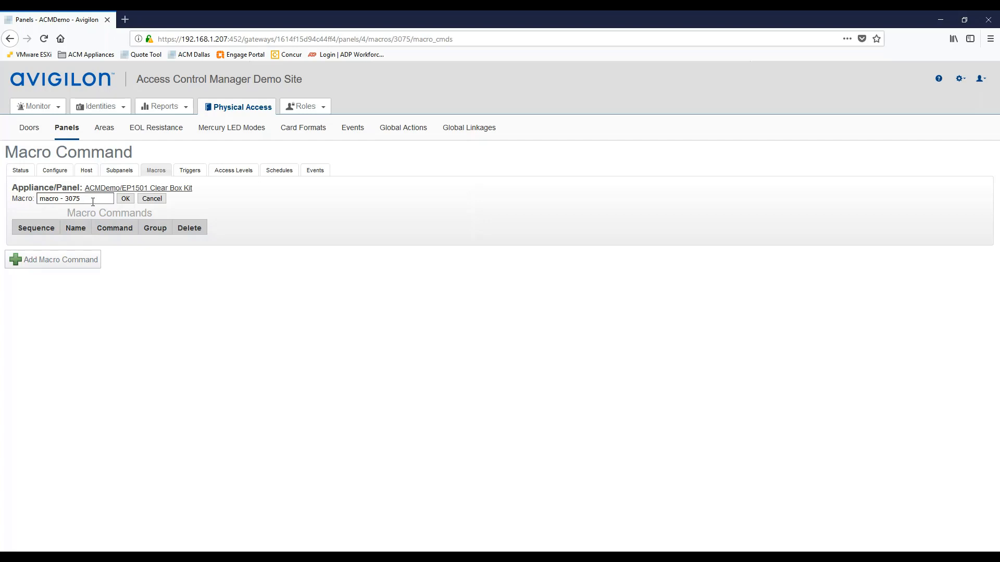
left_click_drag(93, 202, 21, 197)
type("Disable Door")
left_click(124, 199)
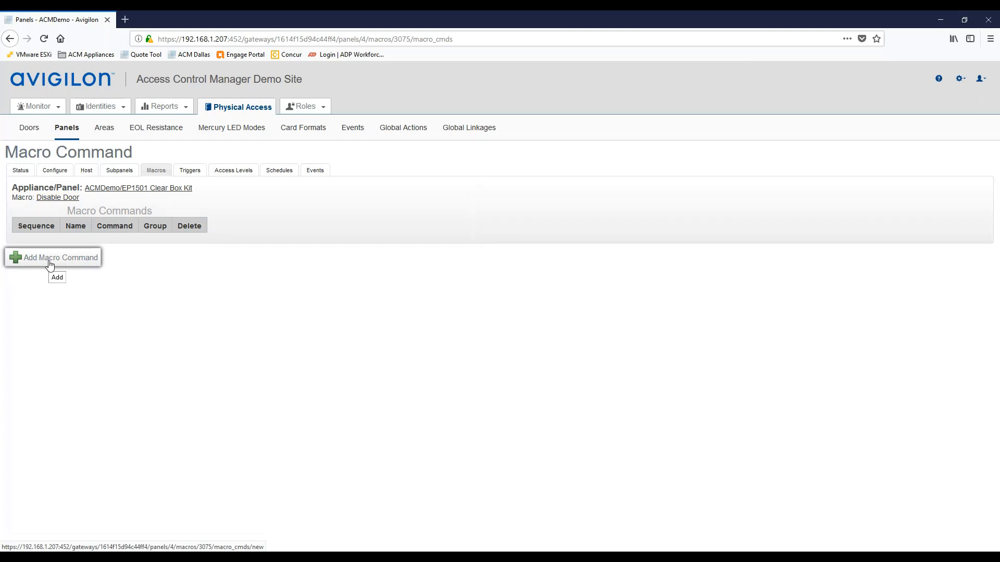
Rename the macro to Disable/ Enable Door
left_click(57, 197)
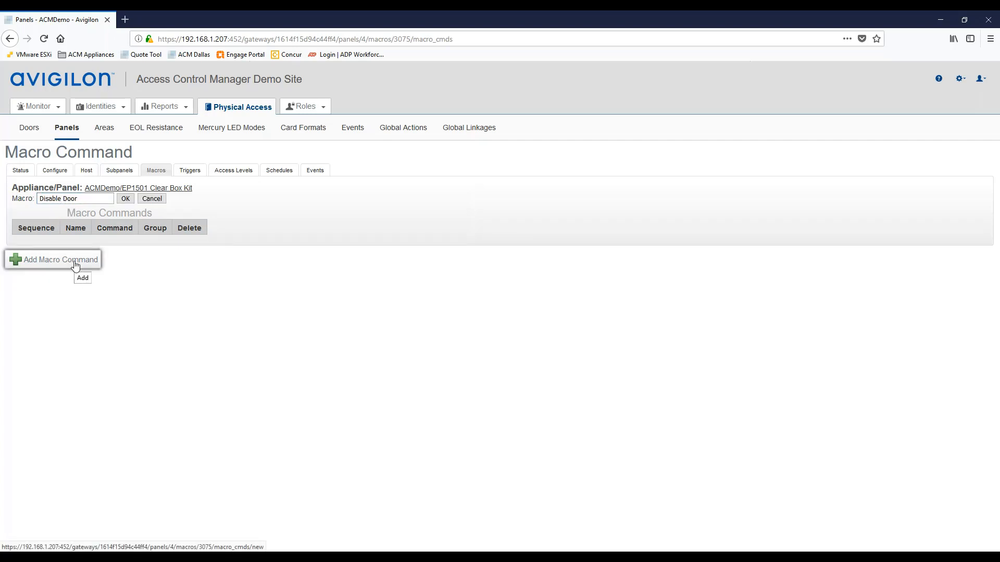
type("/ Enable")
left_click(125, 198)
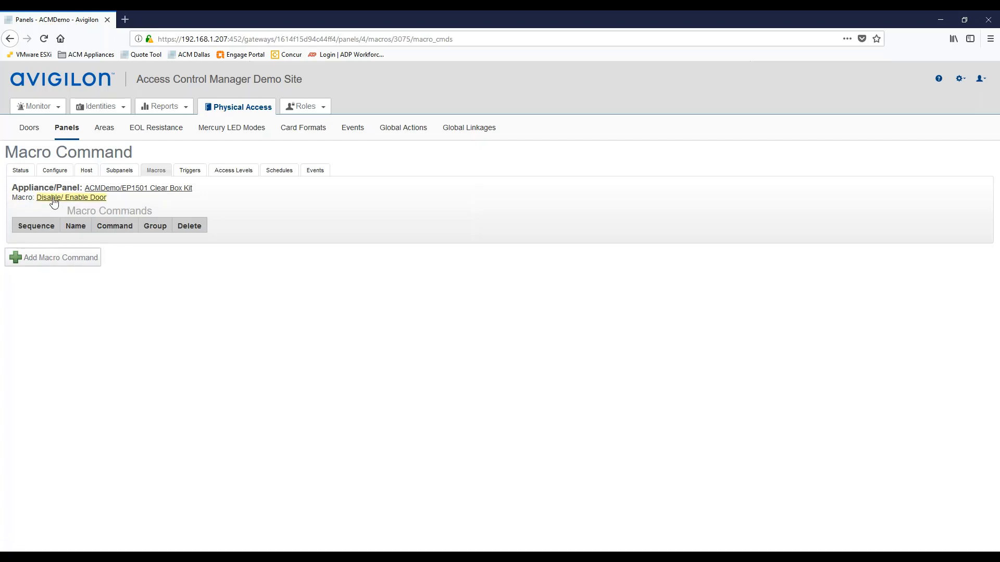
Start a new command in the Disable/ Enable Door macro and name it Disable Reader
left_click(52, 263)
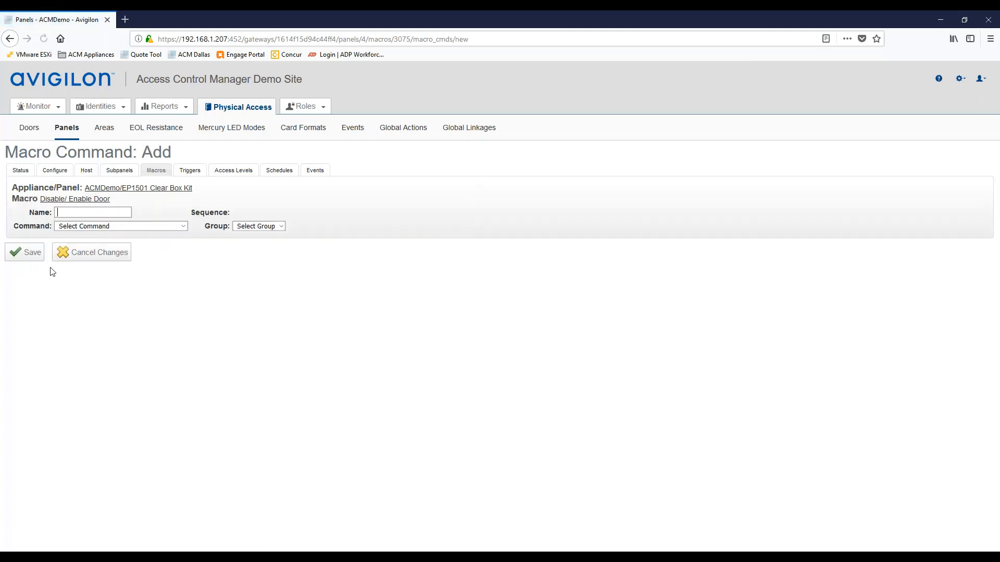
left_click(66, 215)
type("Disable")
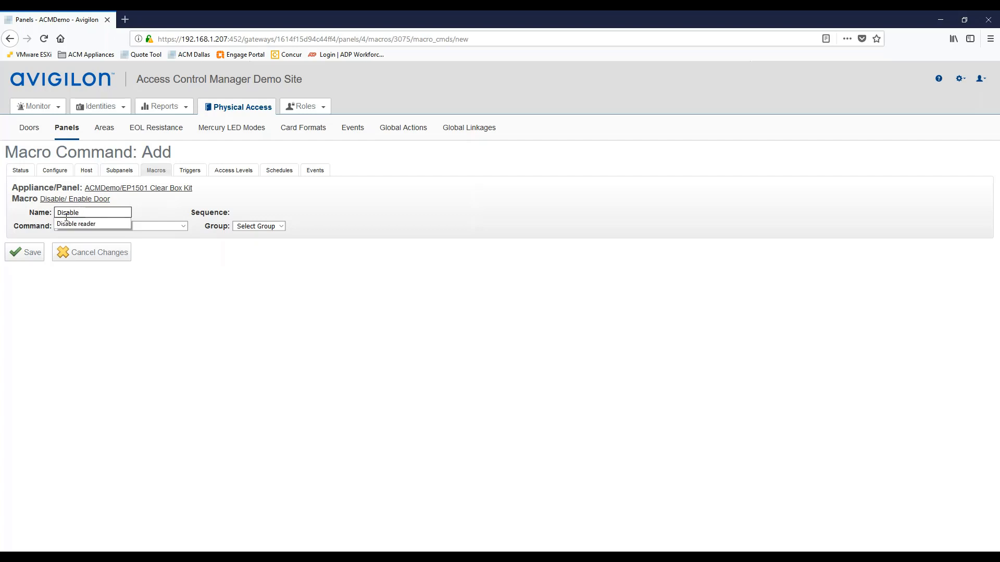
type("Do")
key("BackSpace")
key("BackSpace")
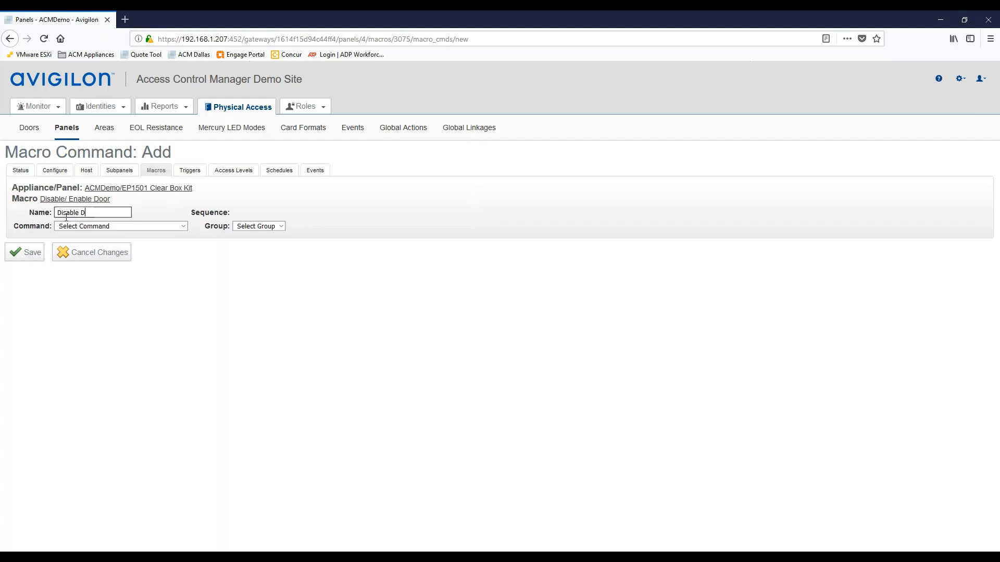
type("Reader")
left_click(161, 303)
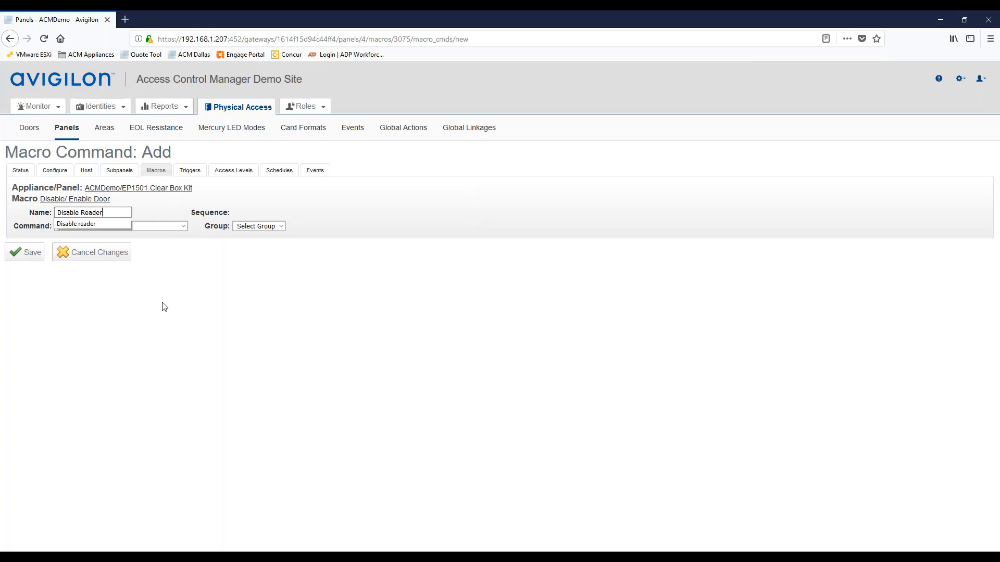
Configure the Disable Reader command as Door mode control with the function Disabled in Group A, and save it
left_click(107, 228)
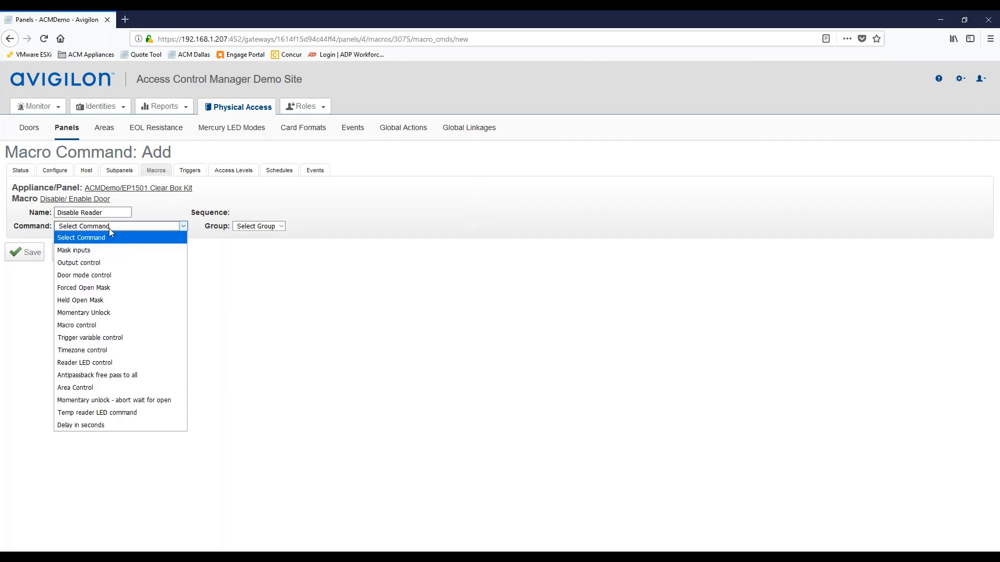
left_click(82, 278)
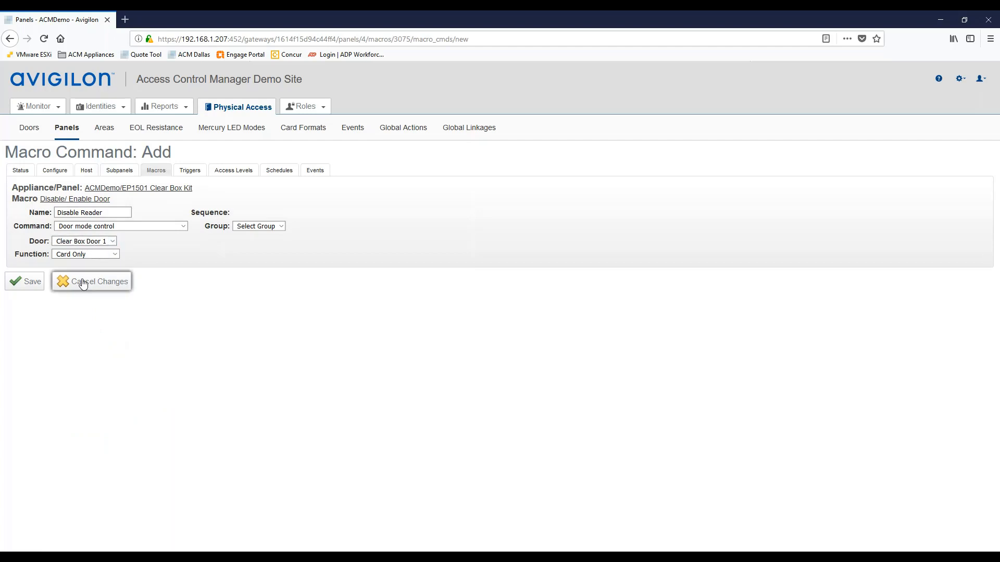
left_click(115, 255)
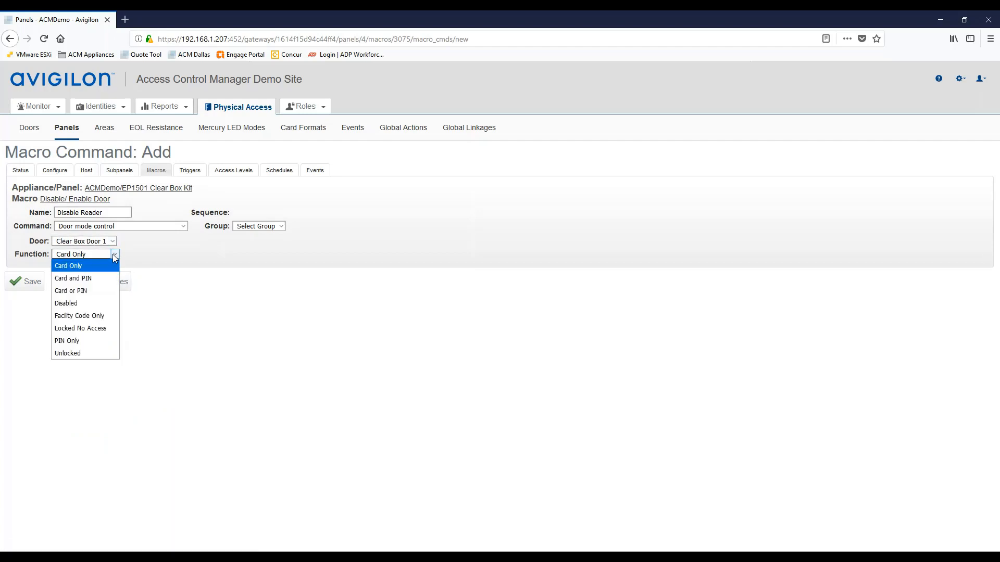
left_click(80, 306)
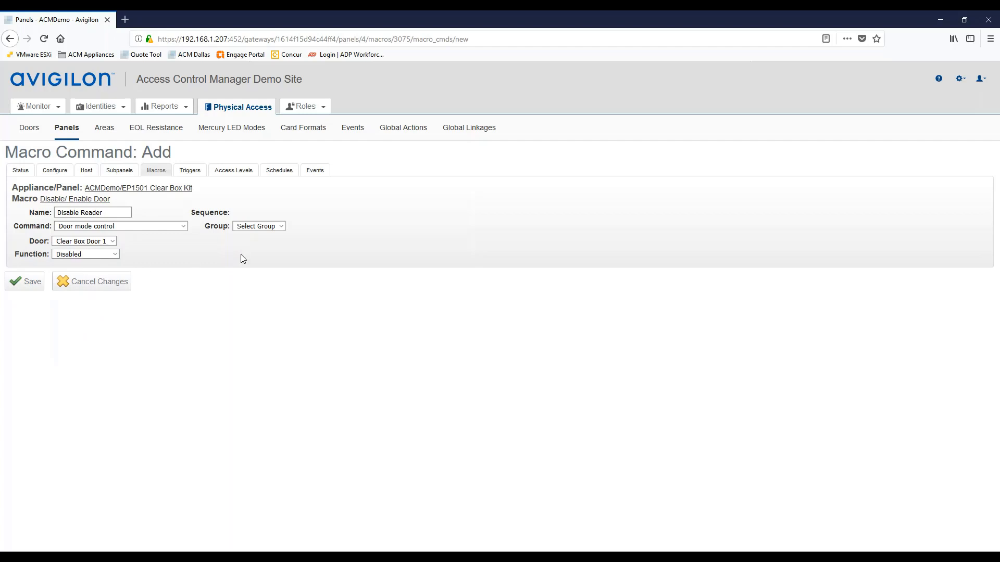
left_click(281, 227)
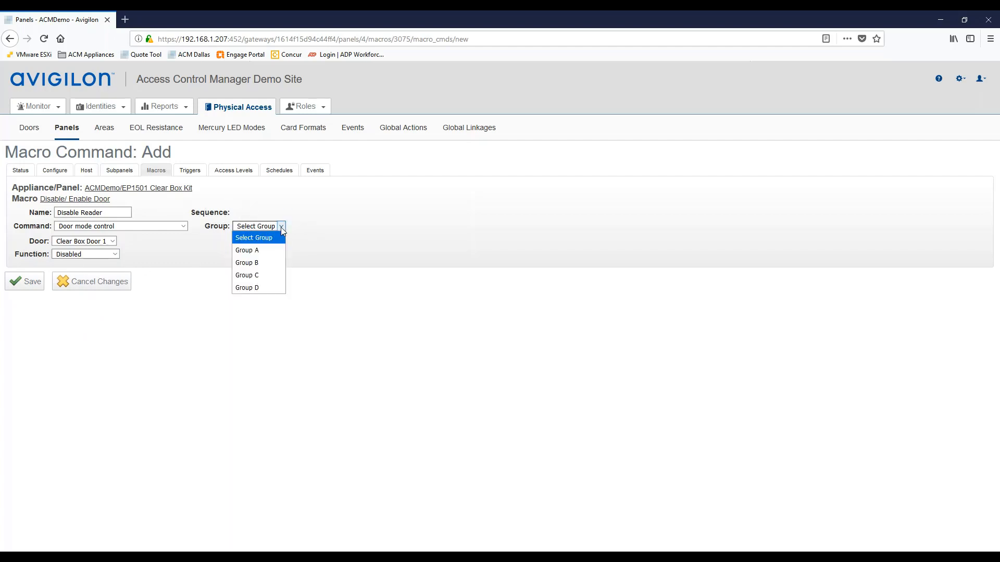
left_click(263, 251)
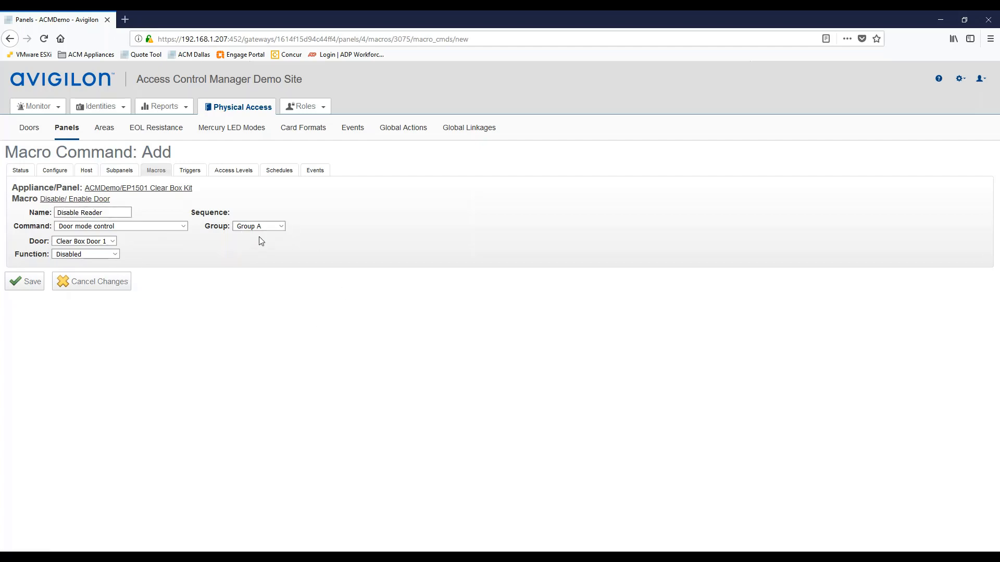
left_click(78, 210)
left_click(69, 209)
left_click(29, 286)
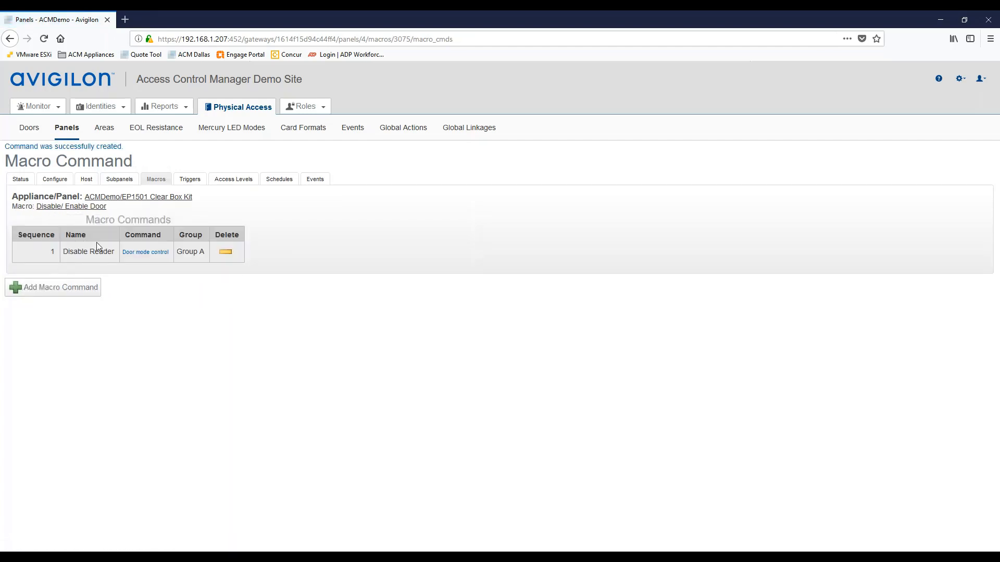
Add a second macro command named Restore Reader using Door mode control, function Card Only and Group B, and save it
left_click(56, 289)
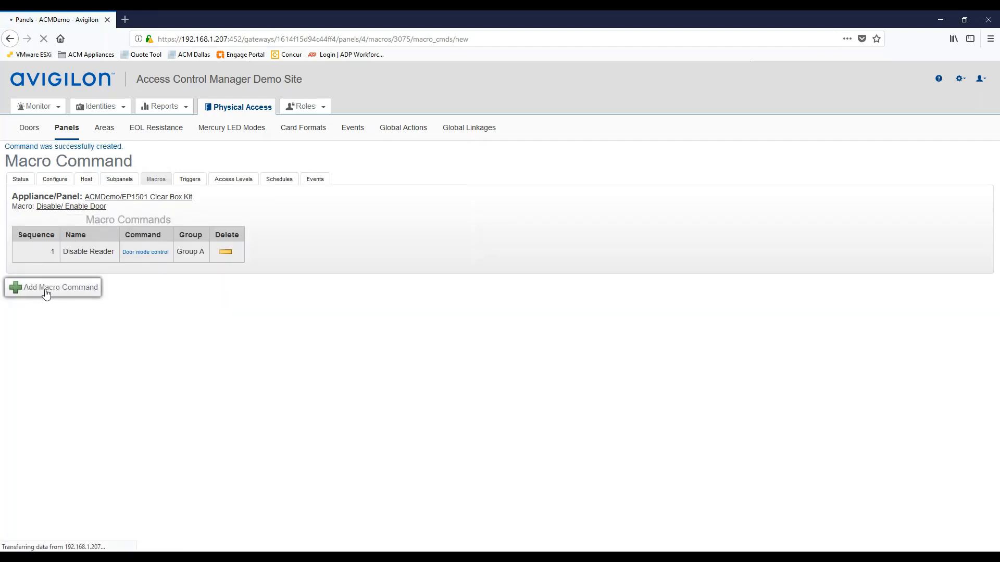
type("Restore Reader")
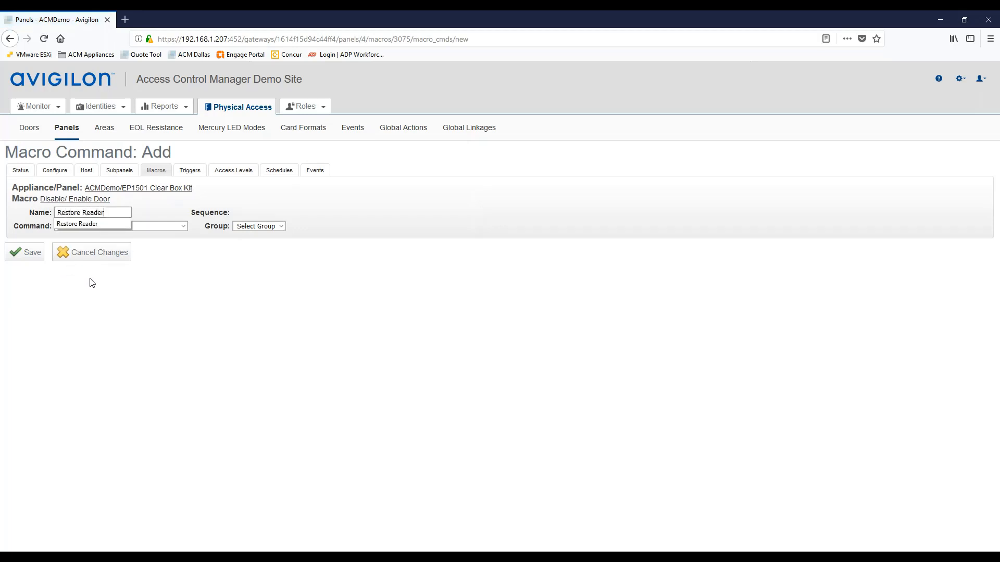
left_click(142, 298)
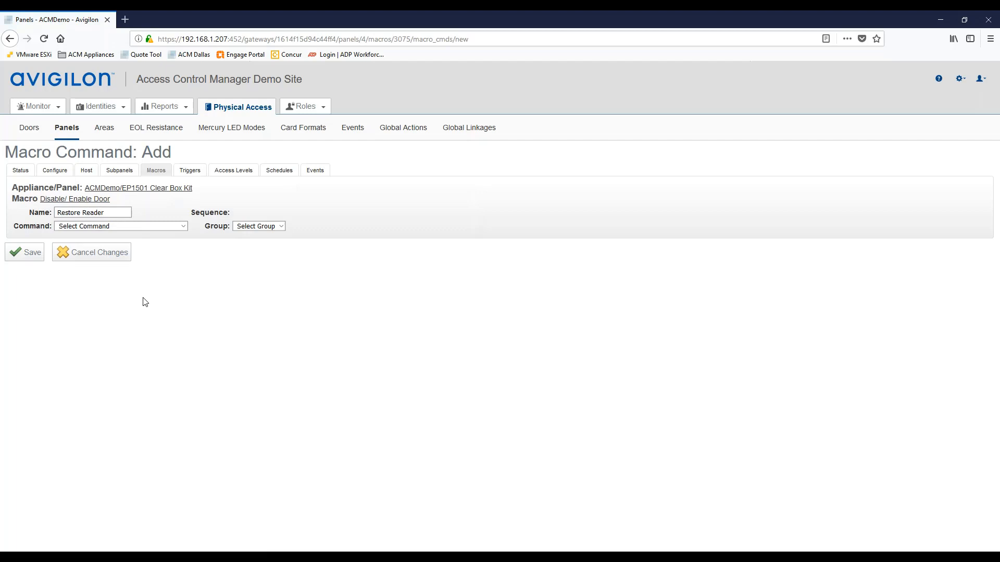
left_click(184, 227)
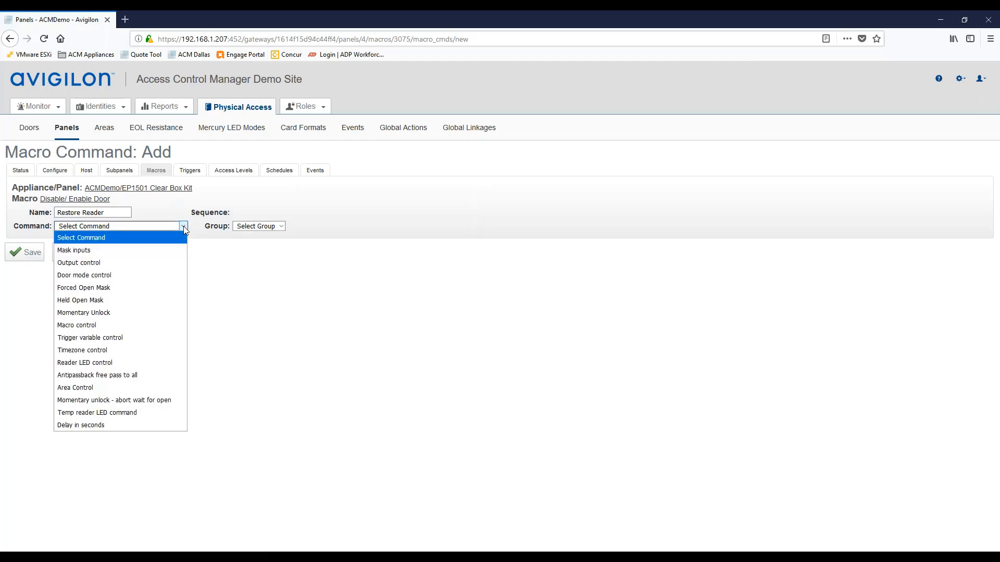
left_click(90, 280)
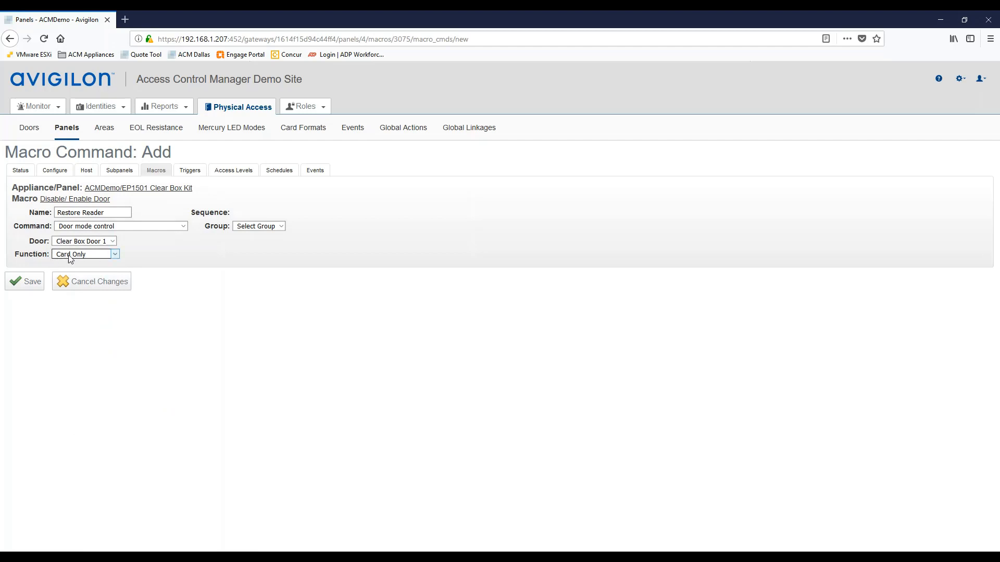
left_click(116, 255)
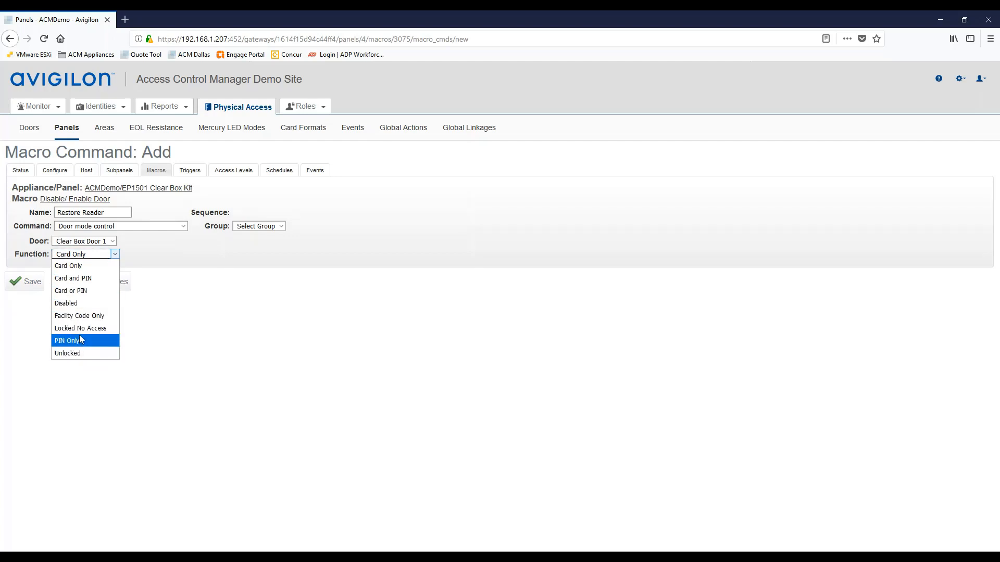
left_click(75, 266)
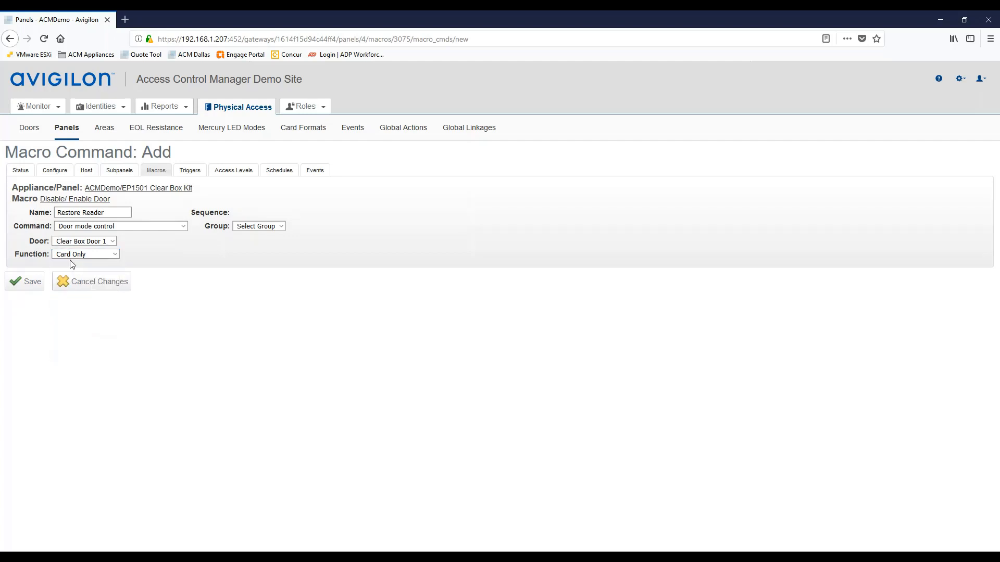
left_click(281, 225)
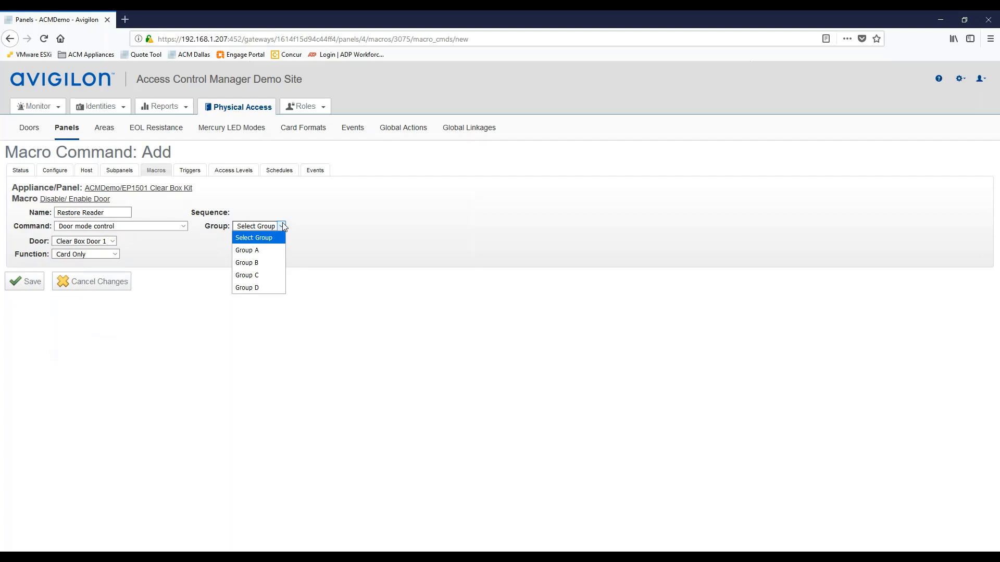
left_click(256, 268)
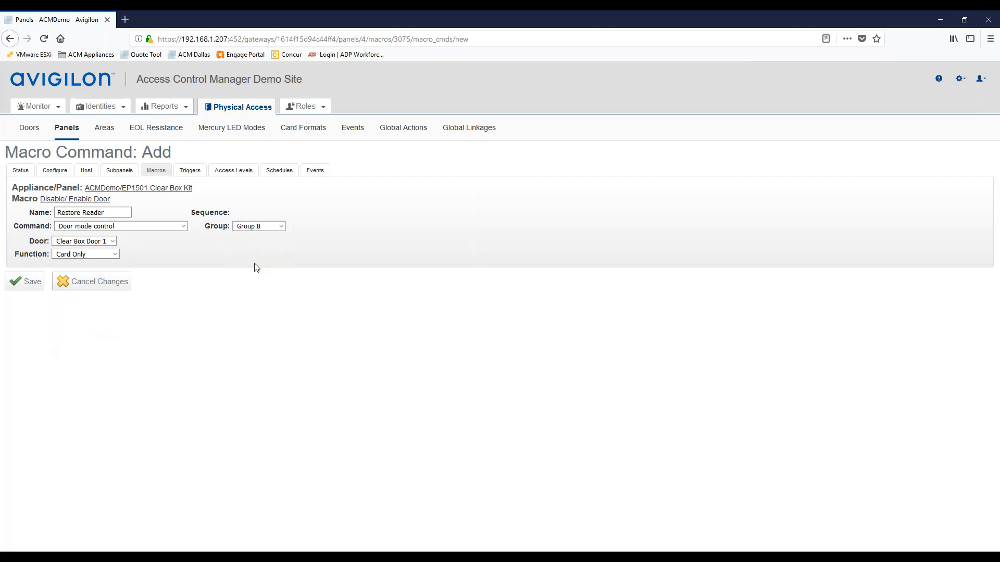
left_click(20, 283)
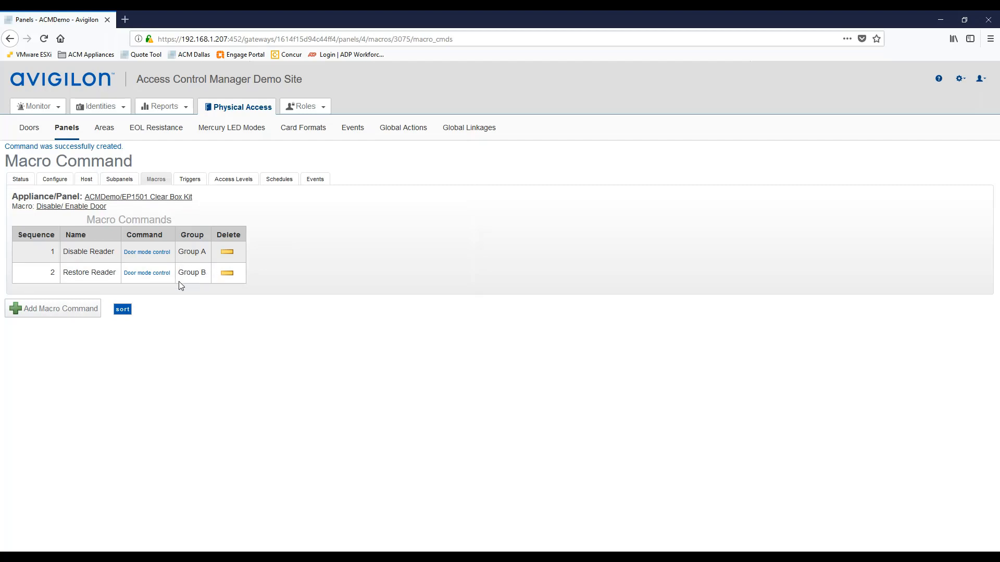
Add an enabled trigger named Disable Door to the panel, using the 24 Hours Active schedule
left_click(191, 180)
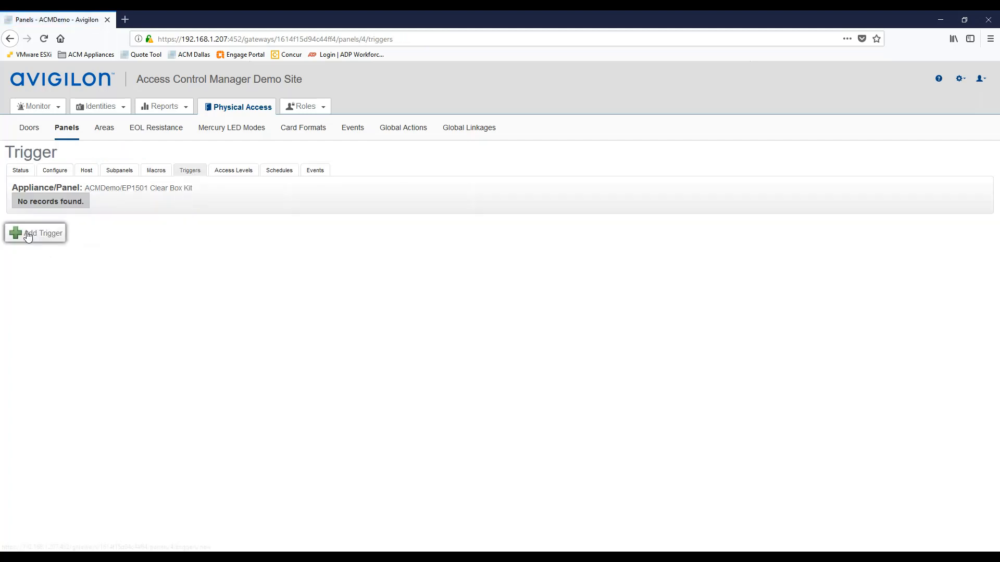
left_click(46, 238)
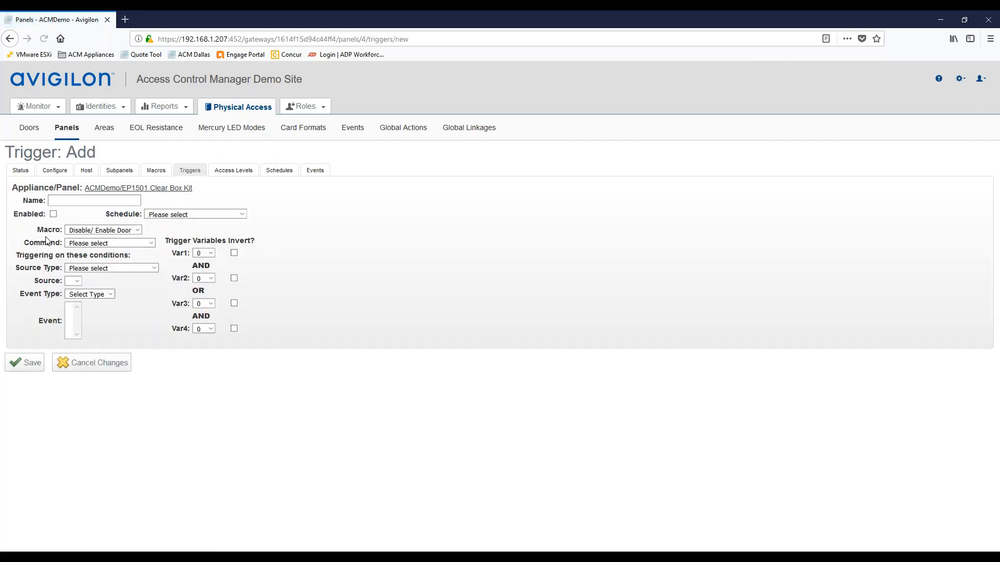
left_click(52, 201)
type("or")
left_click(53, 214)
left_click(192, 214)
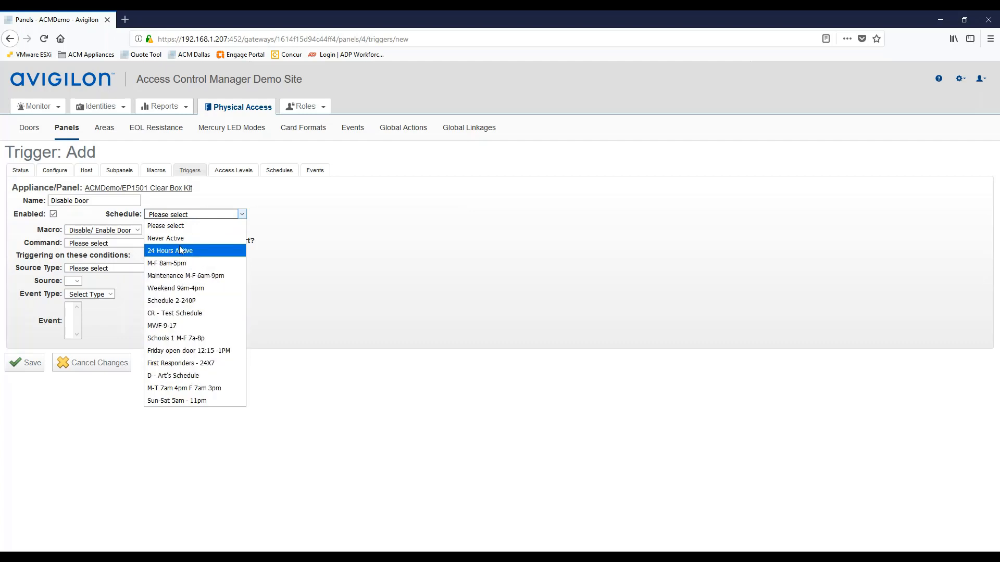
left_click(168, 254)
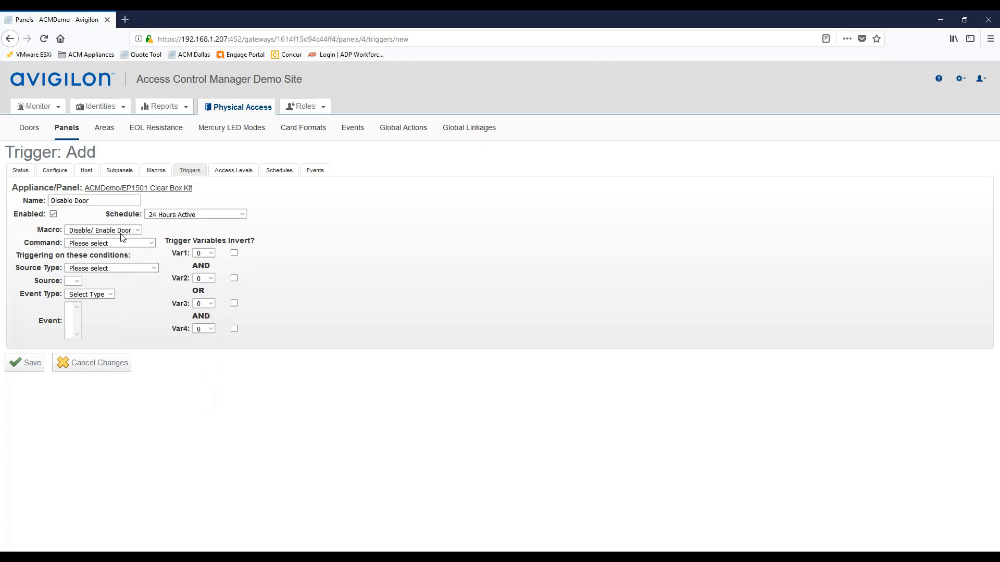
Keep the Disable/ Enable Door macro for the Disable Door trigger and set its command to Execute only actions A
left_click(138, 230)
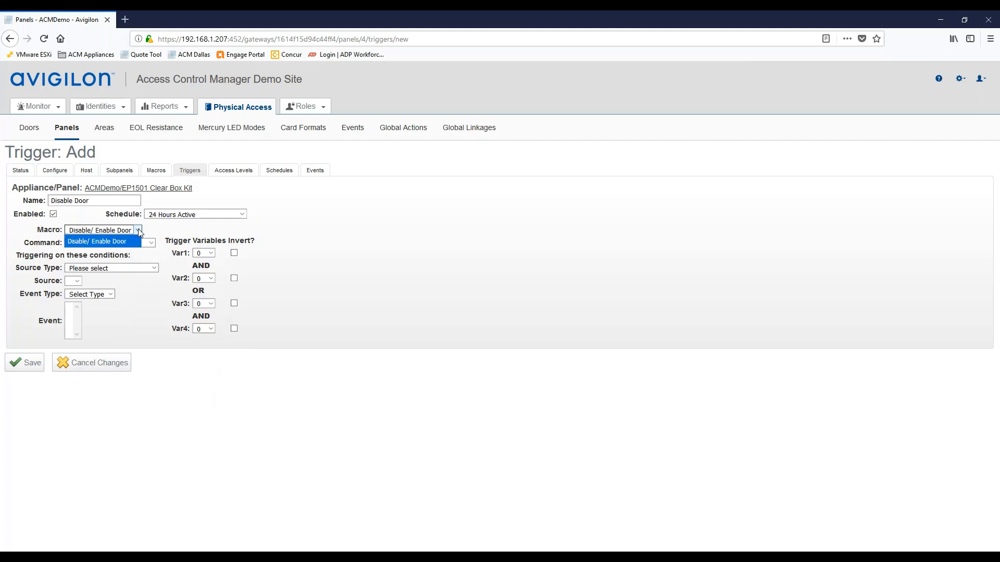
left_click(139, 231)
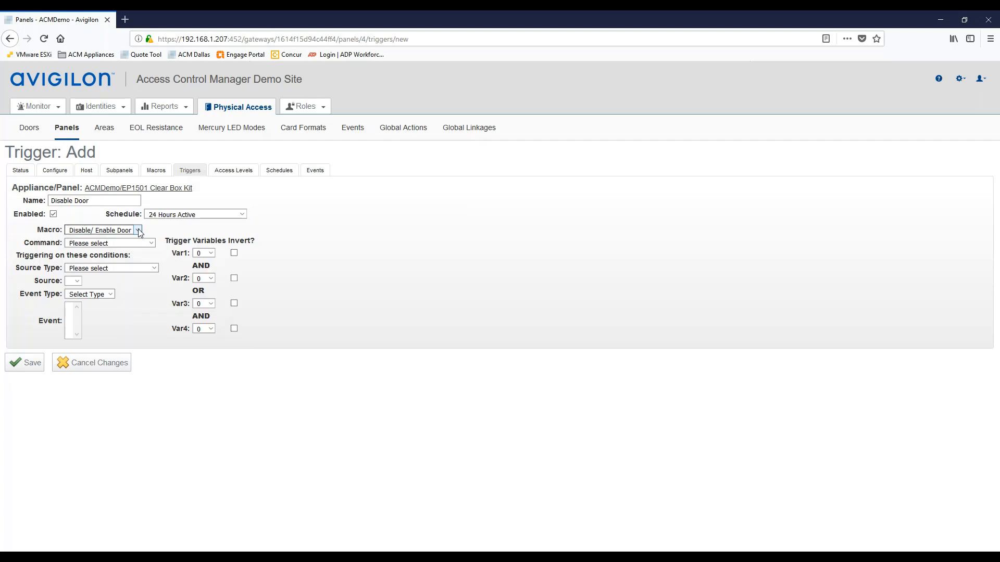
left_click(153, 244)
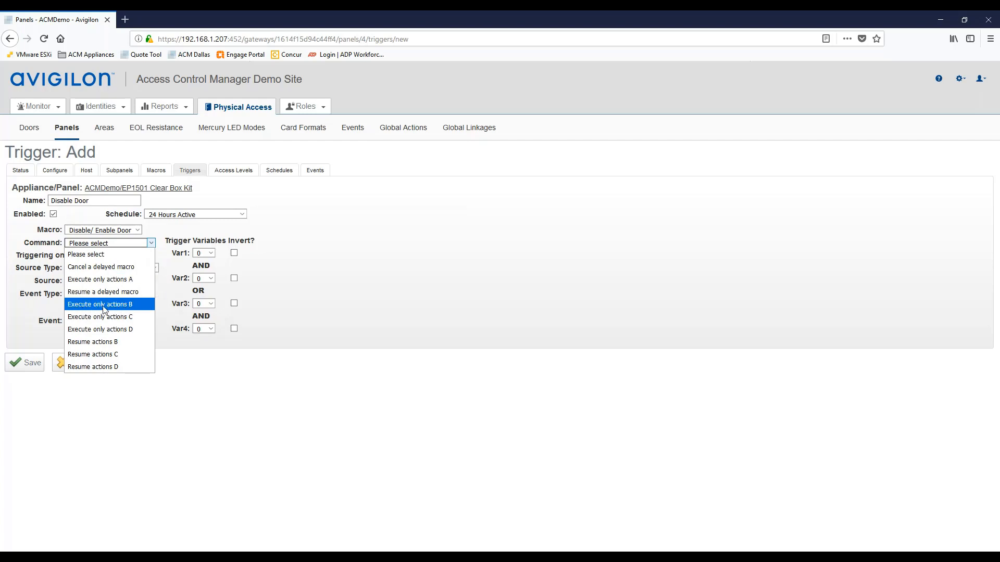
left_click(121, 282)
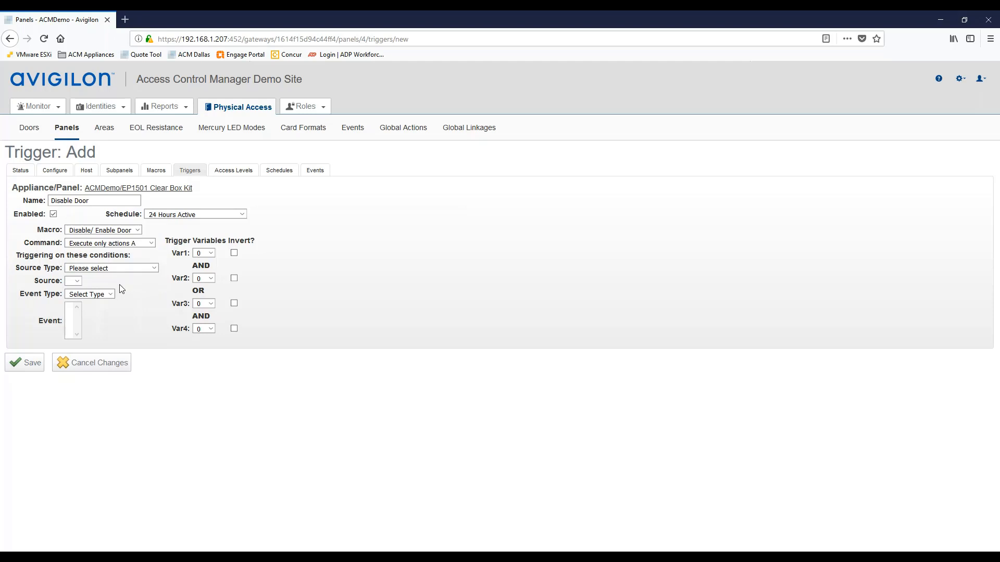
Set the Disable Door trigger's source type to Input point on subpanel EP1501 Clear Box Kit - 1501 Internal SIO-0
left_click(118, 268)
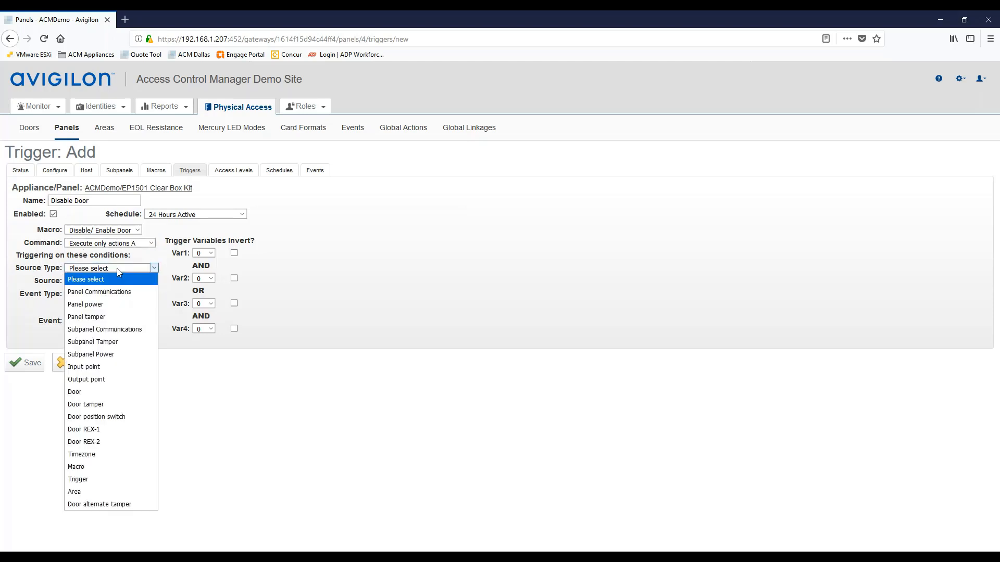
left_click(104, 365)
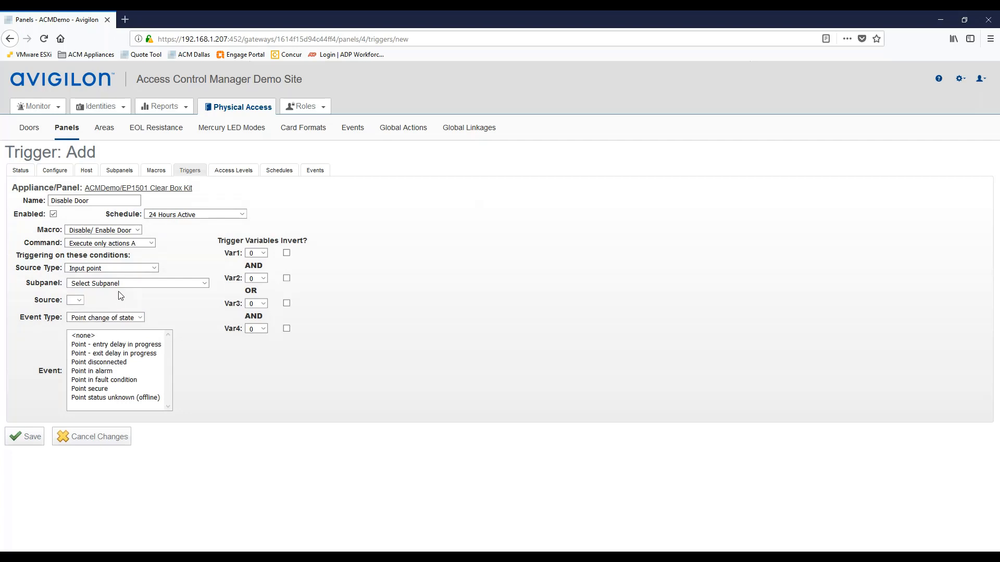
left_click(120, 268)
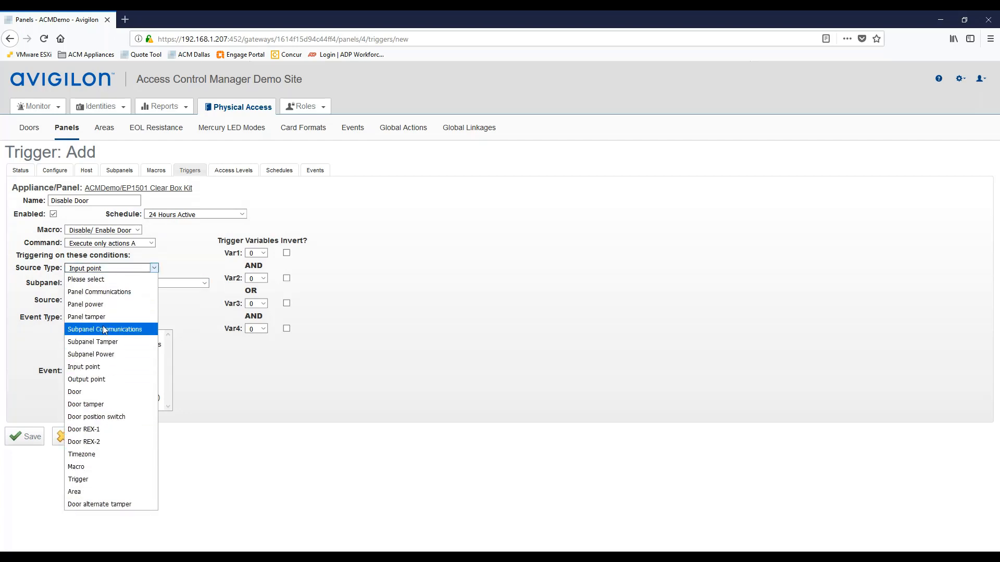
left_click(99, 372)
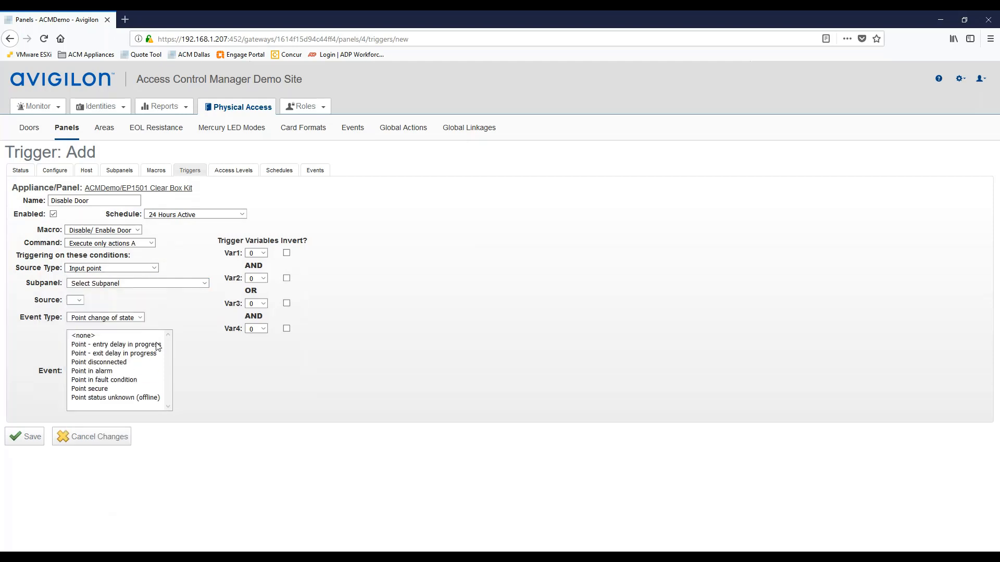
left_click(137, 283)
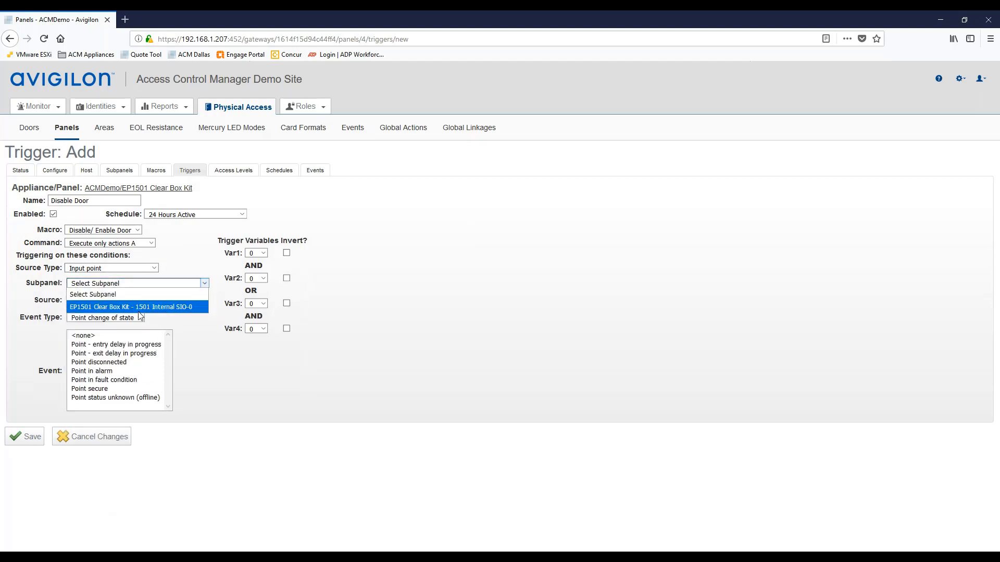
left_click(116, 307)
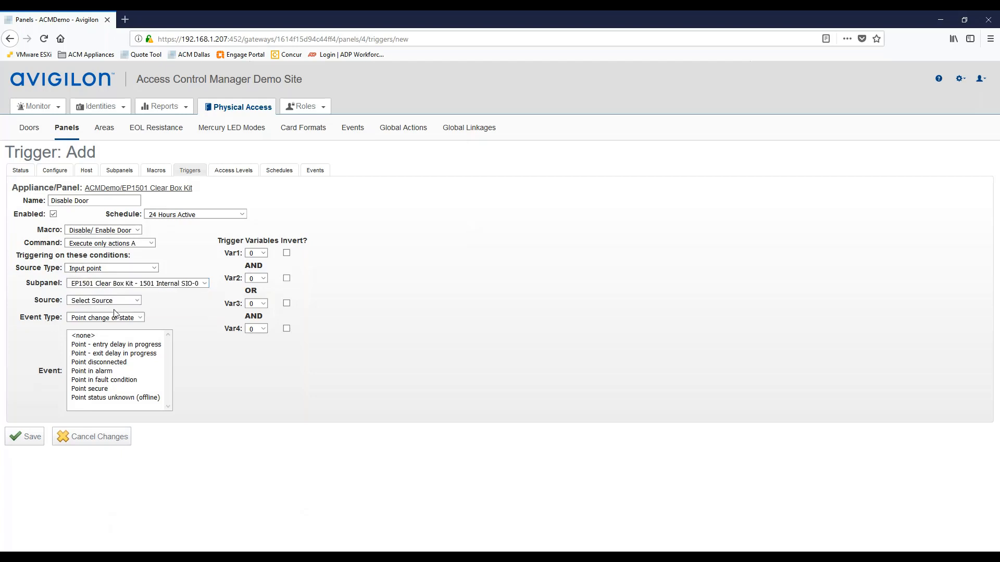
Choose Input 2 Panic Button as the source and Point in alarm as the event, and save the Disable Door trigger
left_click(116, 301)
left_click(107, 325)
left_click(96, 371)
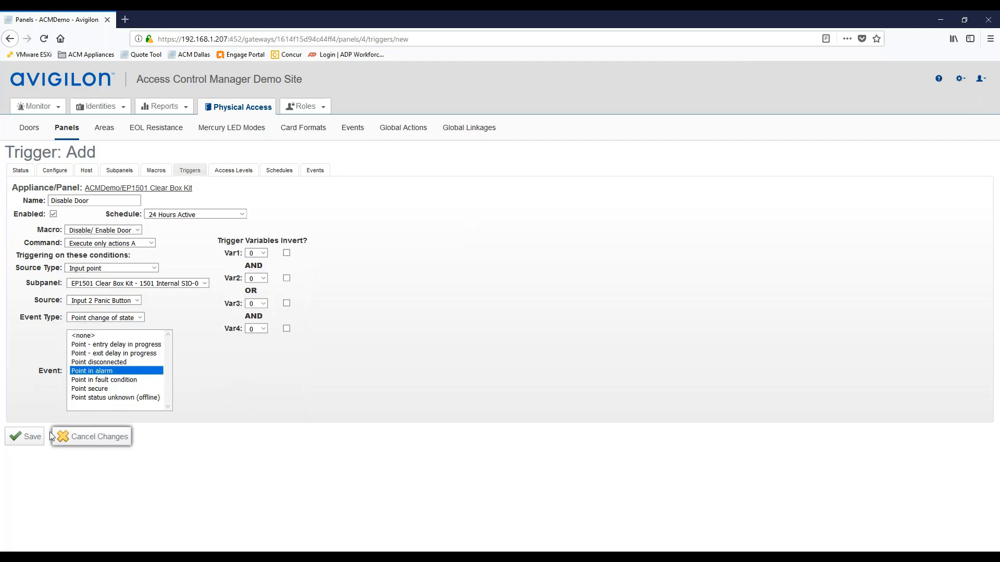
left_click(32, 437)
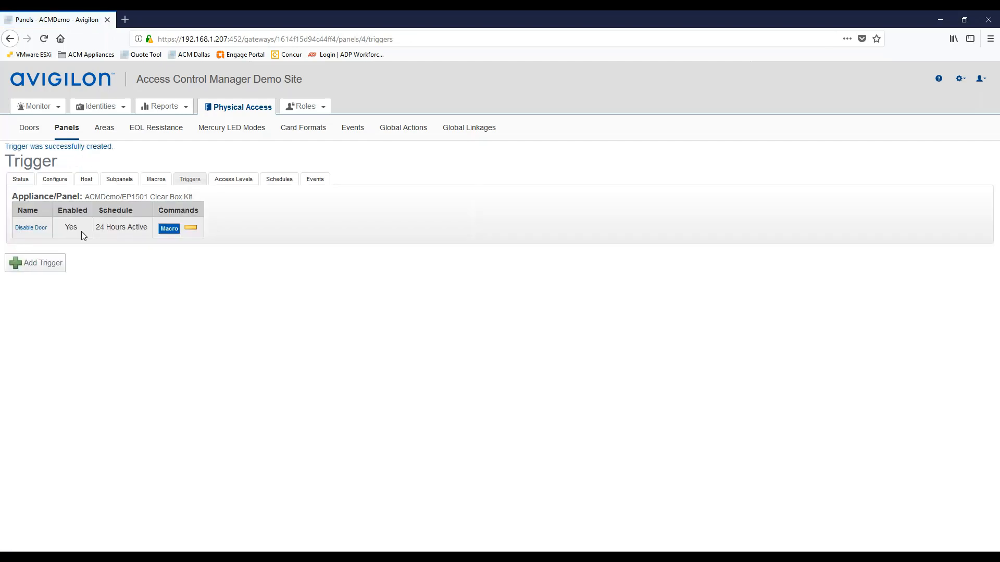
Add a second enabled trigger named Restore Reader with the 24 Hours Active schedule and the command Execute only actions B
left_click(43, 268)
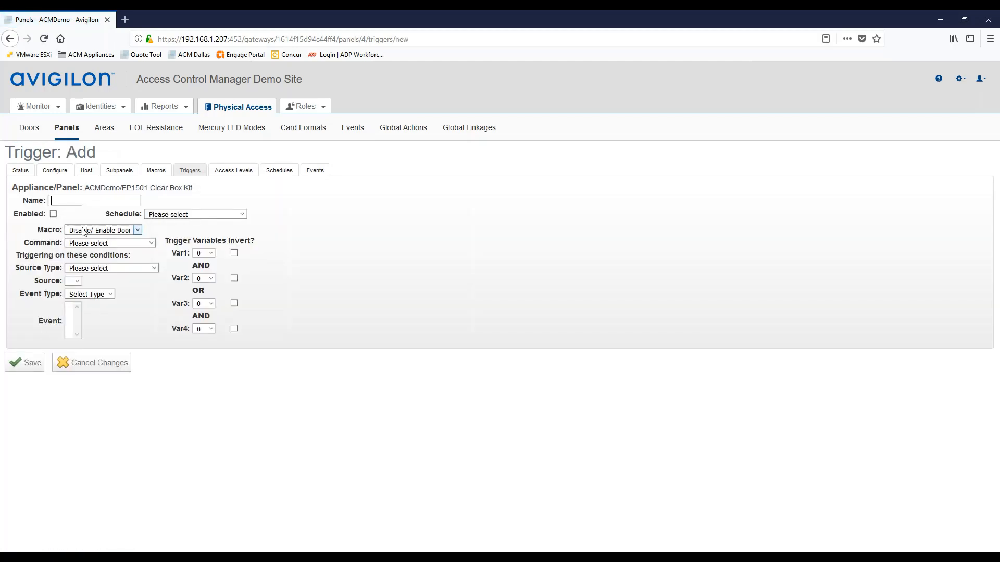
type("Restore Reader")
left_click(53, 214)
left_click(213, 215)
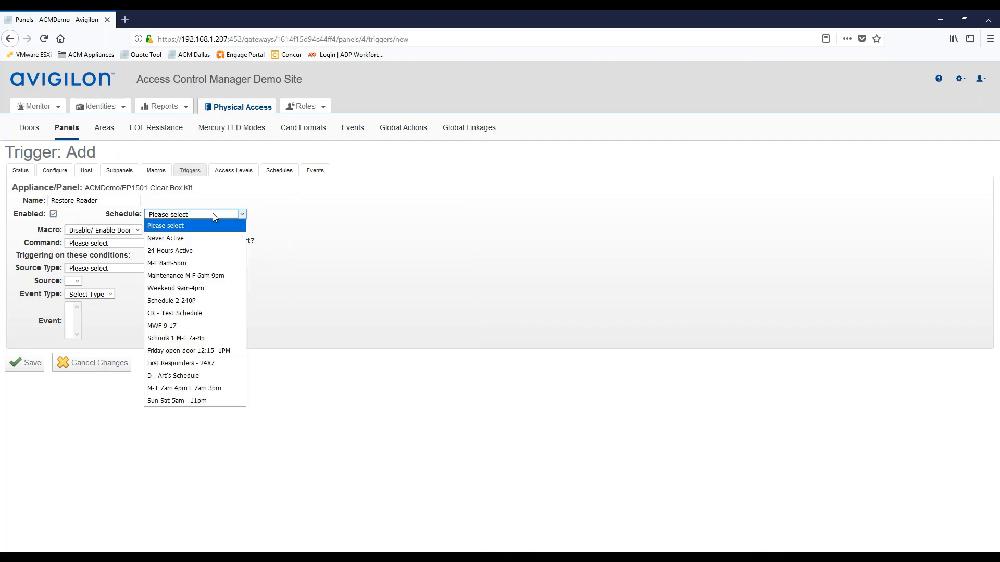
left_click(167, 253)
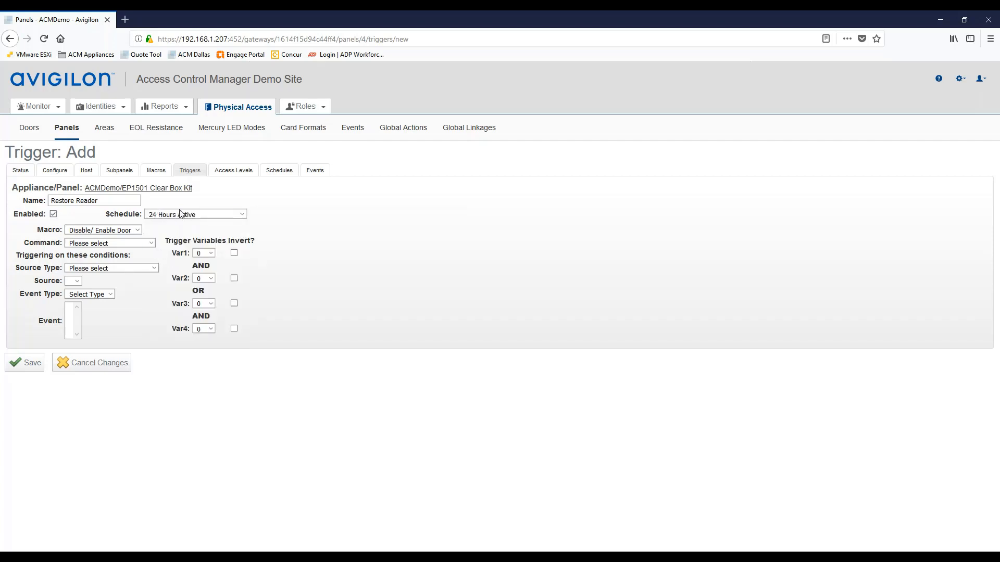
left_click(127, 243)
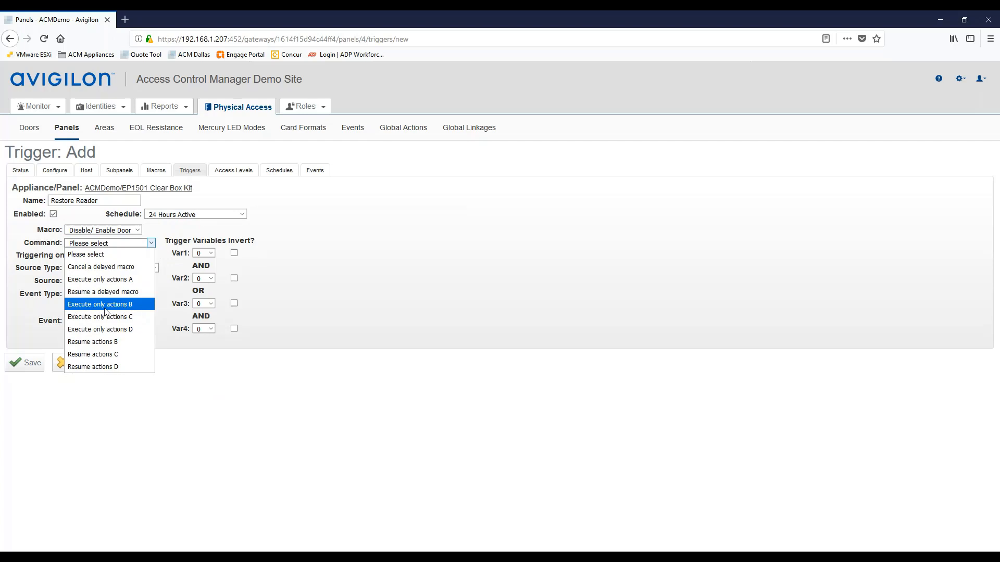
left_click(122, 307)
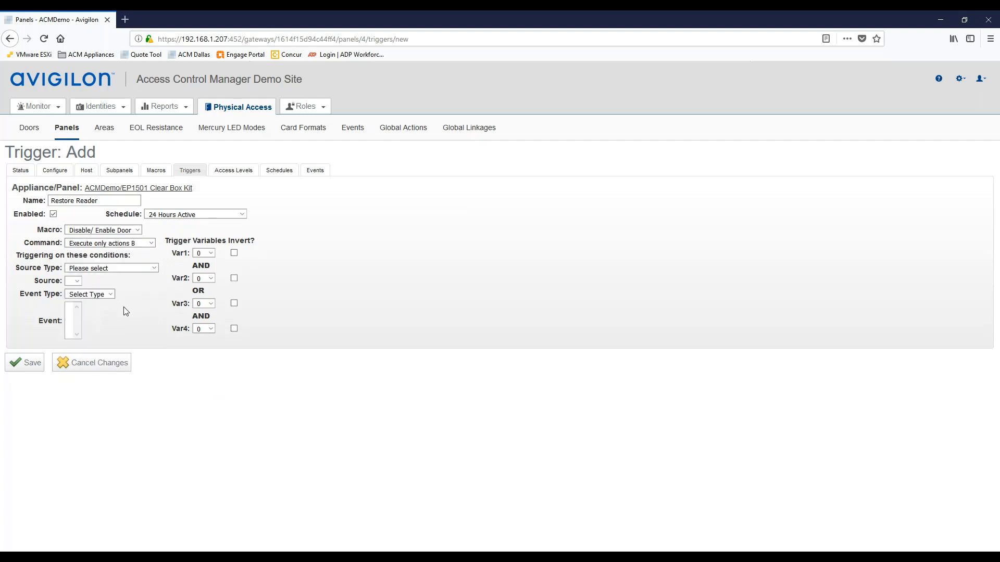
Set the Restore Reader trigger's source to the input point Input 2 Panic Button on subpanel EP1501 Clear Box Kit - 1501 Internal SIO-0
left_click(142, 270)
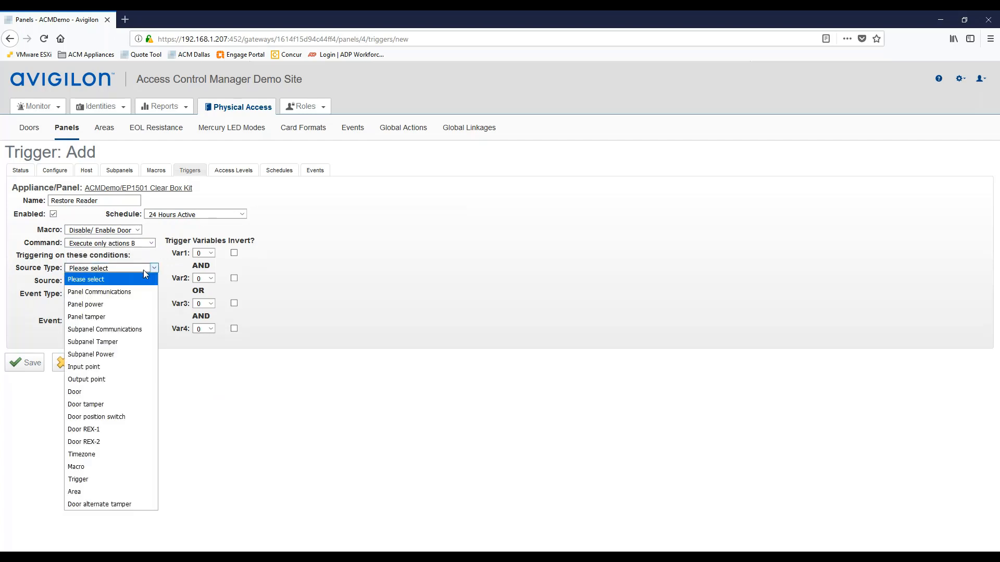
left_click(99, 367)
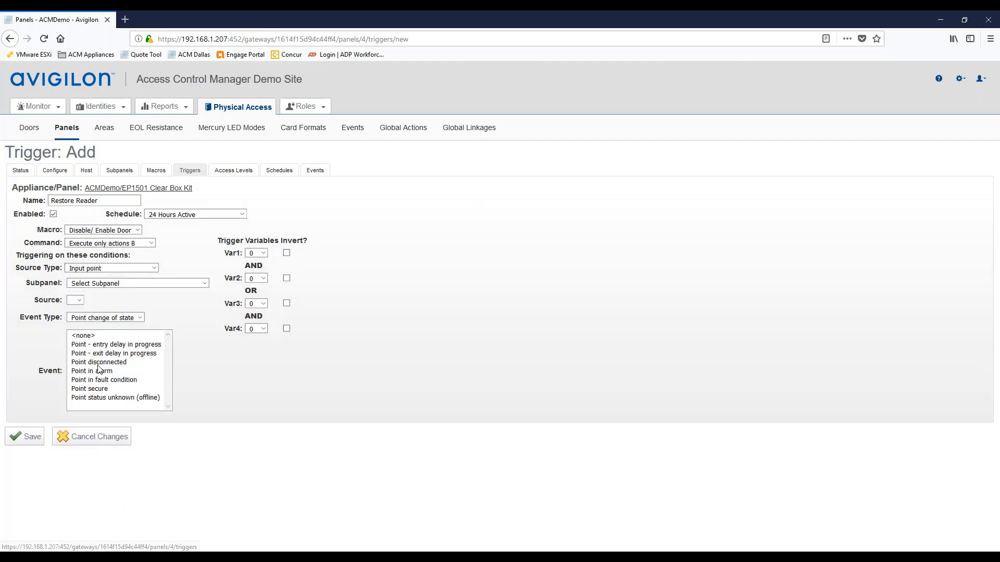
left_click(123, 284)
left_click(128, 307)
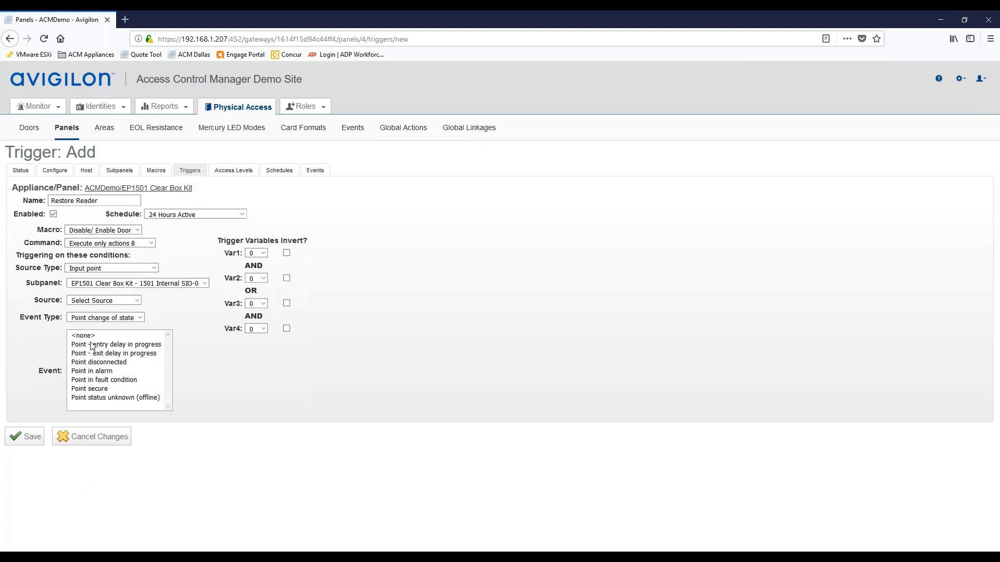
left_click(104, 300)
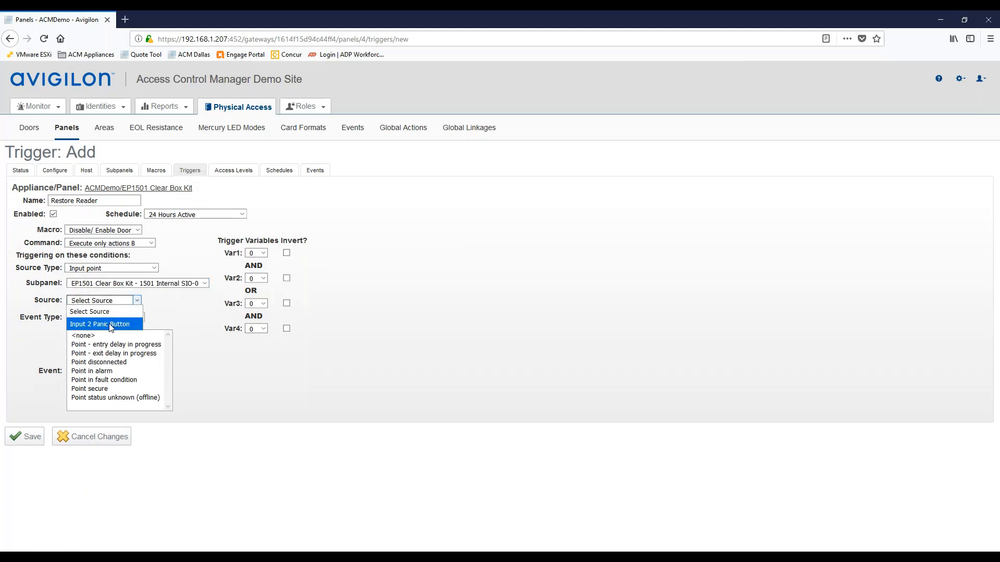
left_click(109, 324)
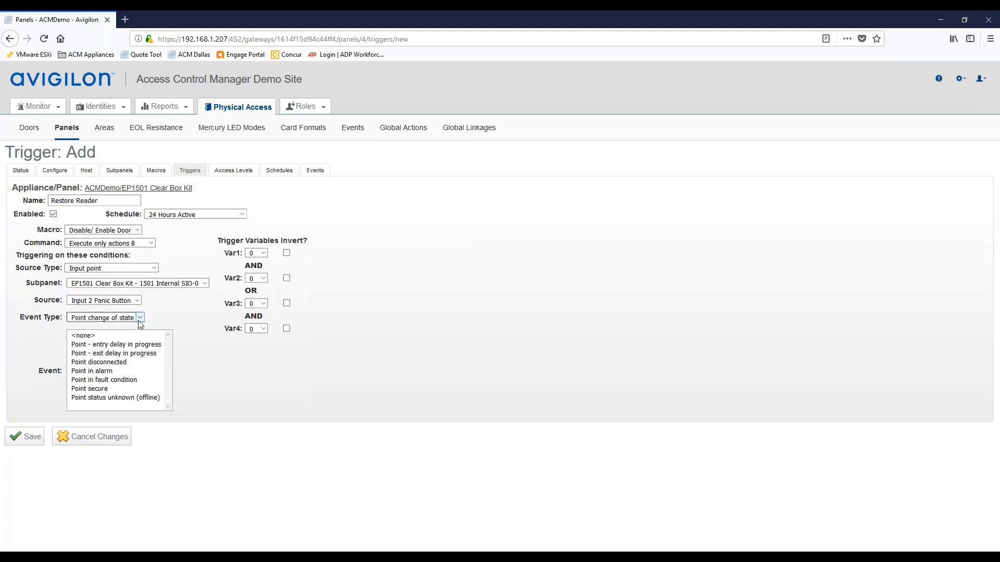
Set the Restore Reader event to Point secure with the state Last state was alarm or fault, and save the trigger
left_click(100, 389)
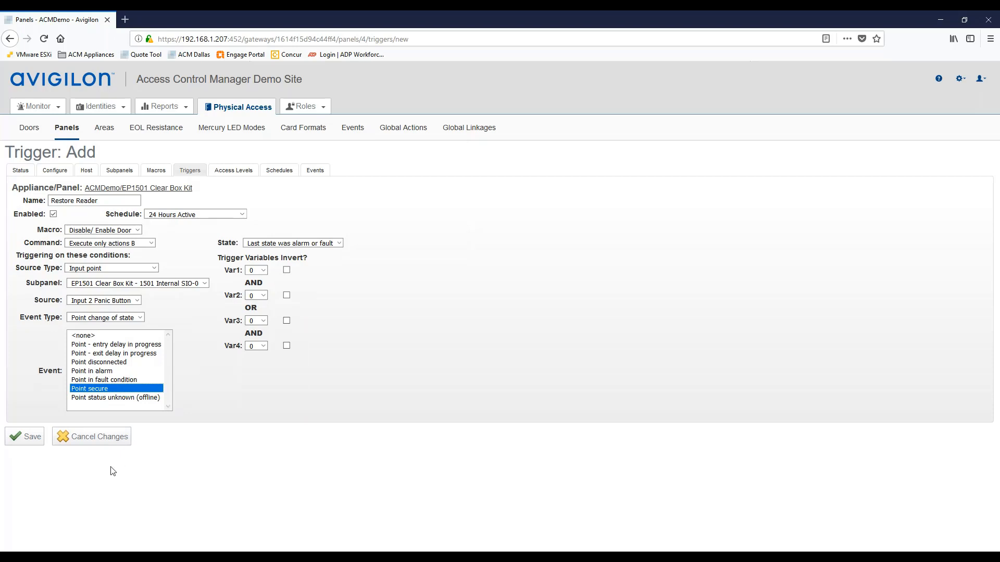
left_click(339, 243)
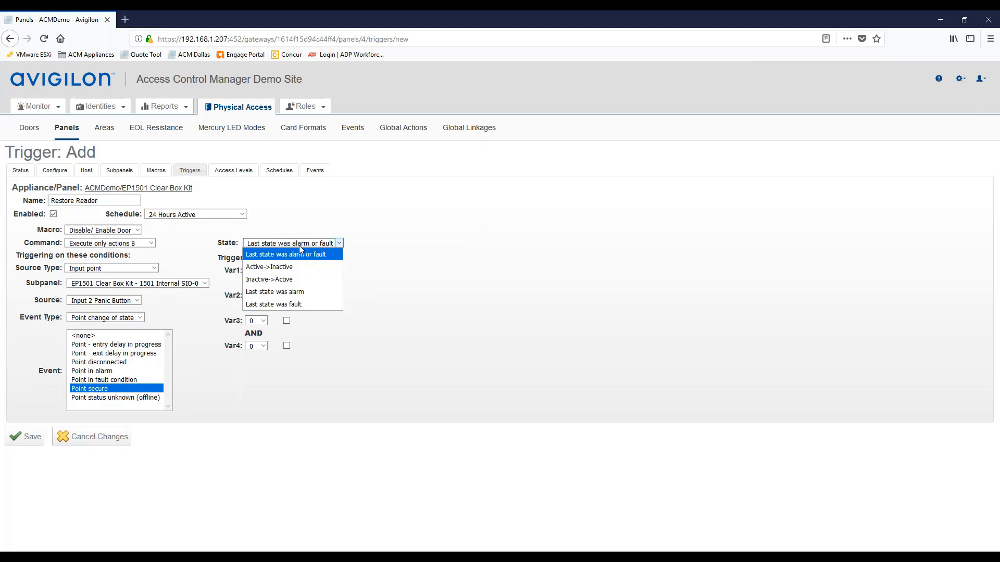
left_click(317, 245)
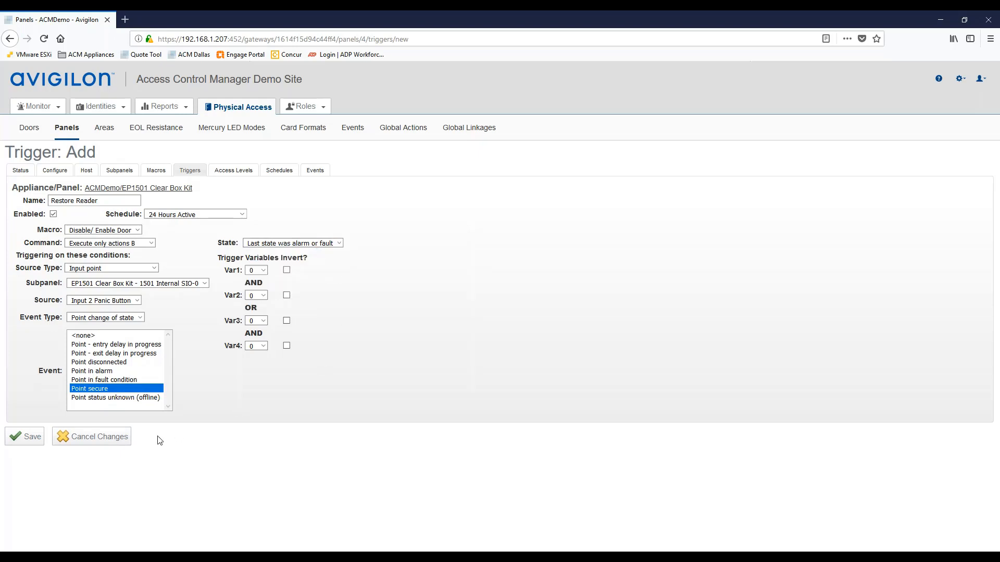
left_click(25, 439)
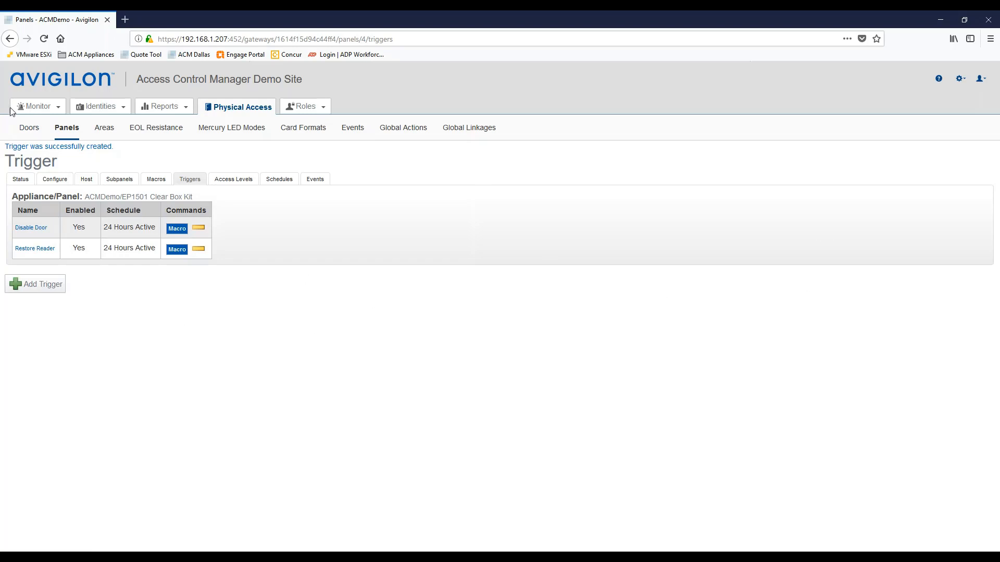
Open the list of doors and select Clear Box Door 1 to check its door state and door mode
left_click(30, 130)
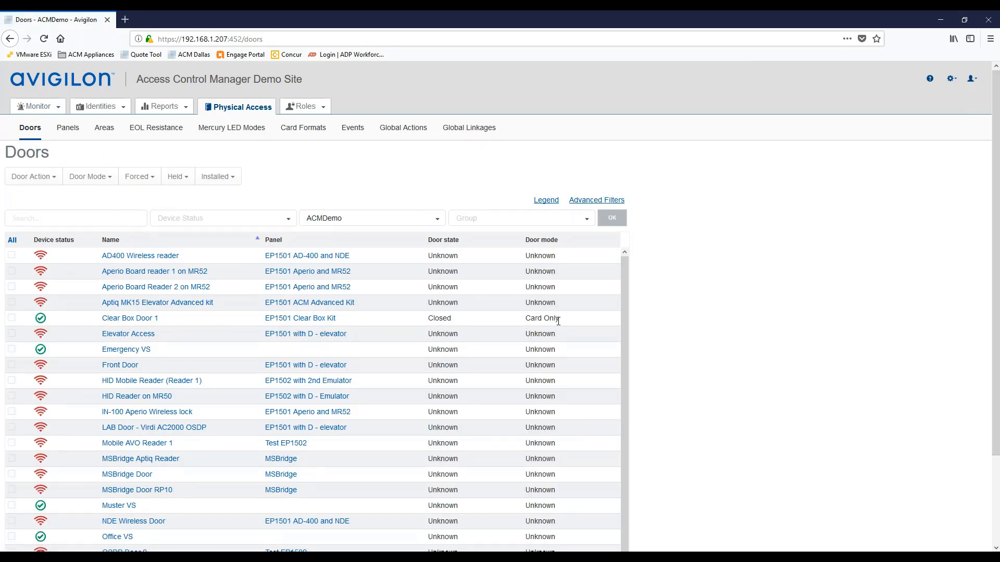
left_click_drag(567, 318, 212, 320)
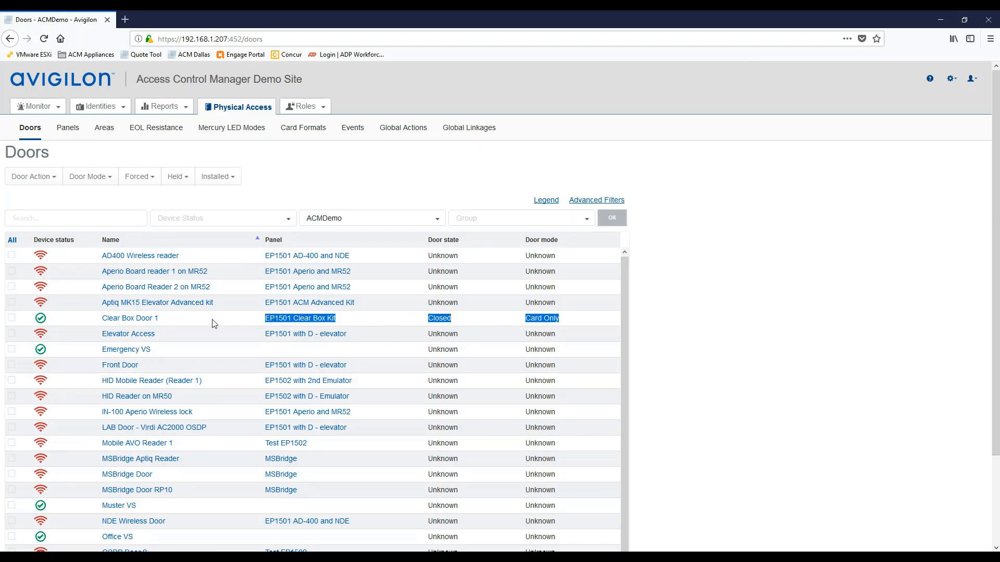
left_click(11, 318)
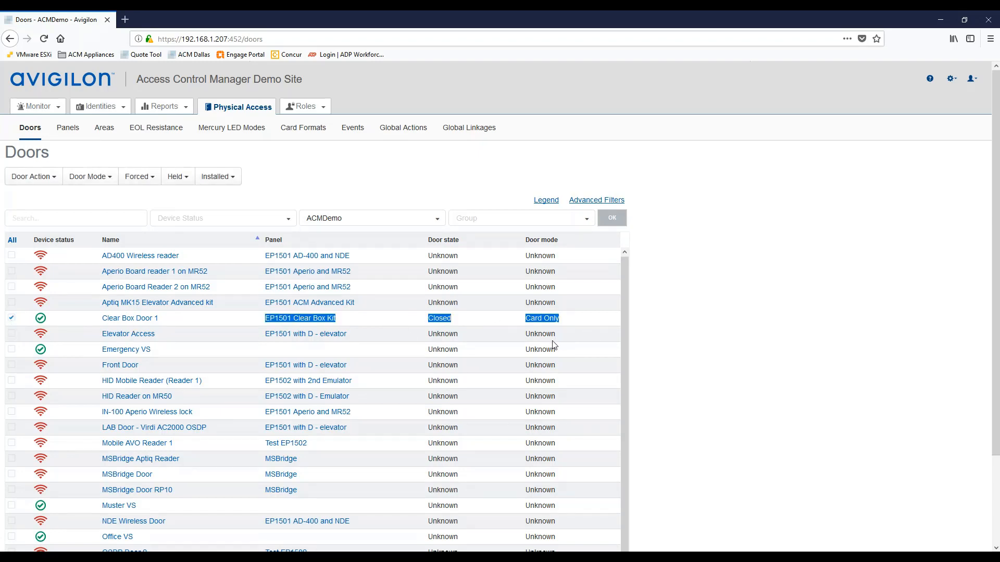